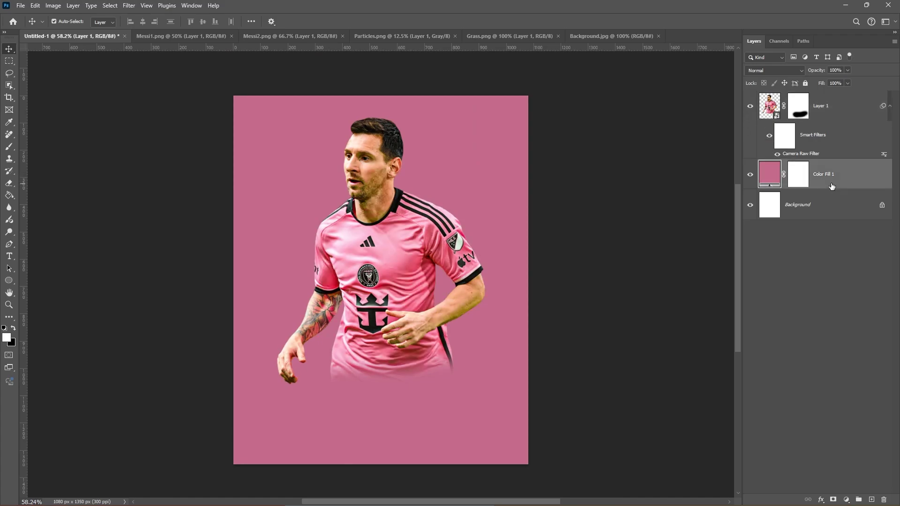
Add a new layer above the pink colour fill and choose the Soft Round brush with white as the foreground colour
click(872, 501)
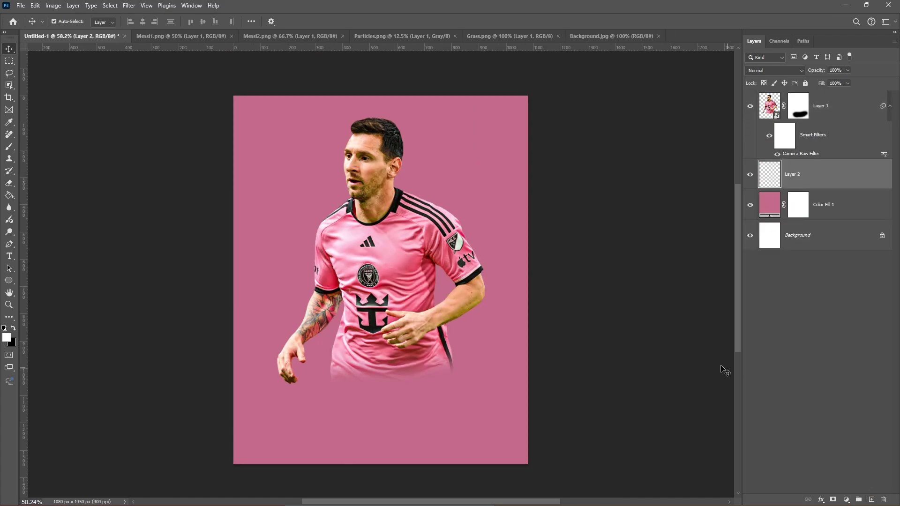
key(b)
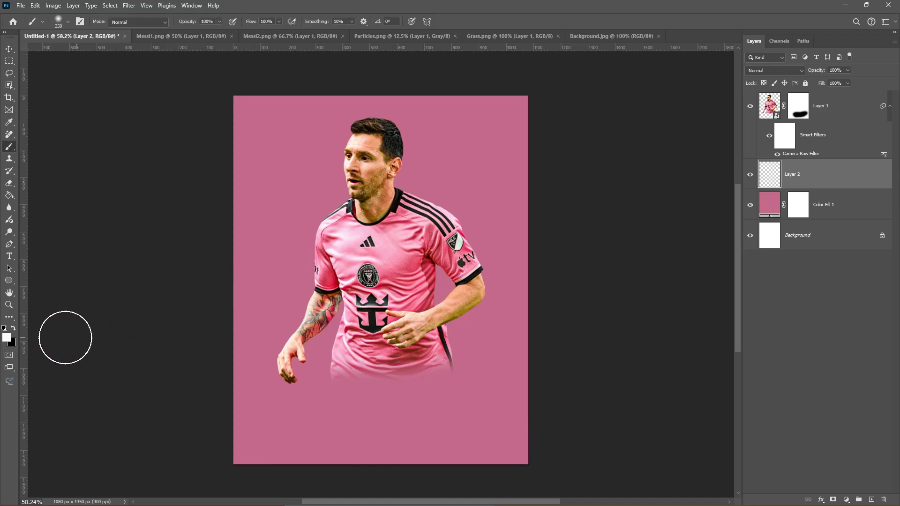
click(13, 330)
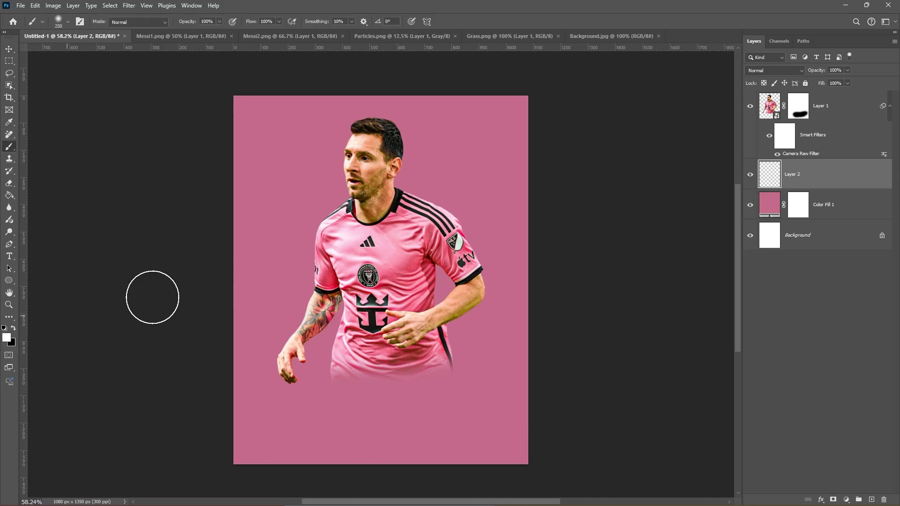
right_click(309, 180)
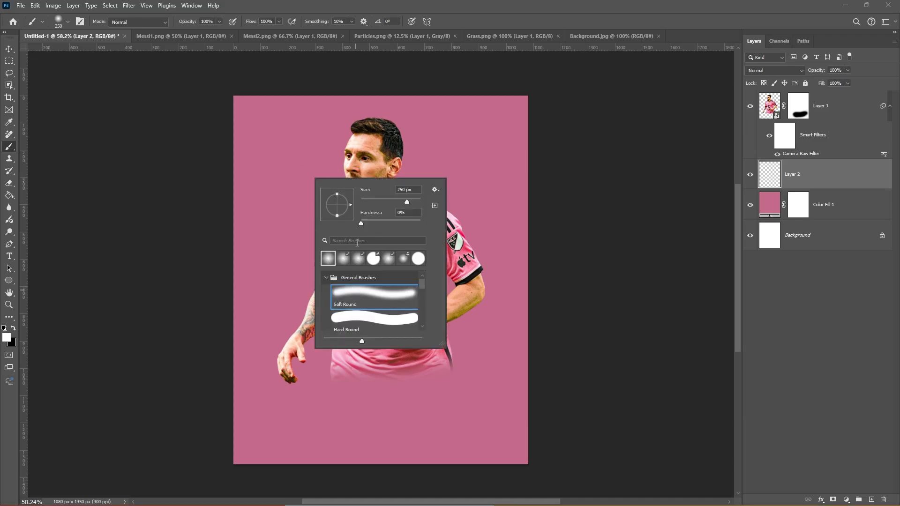
double_click(354, 289)
click(337, 151)
key(ctrl+z)
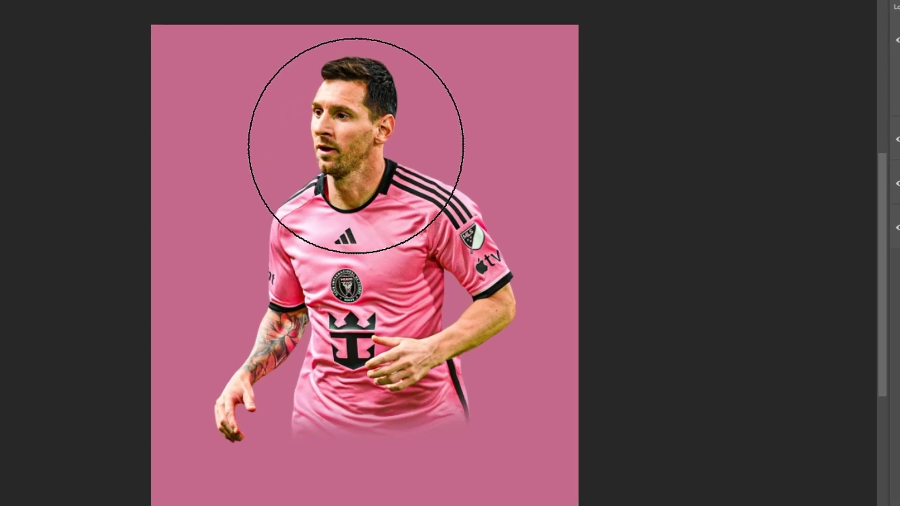
Paint a soft white glow behind the player's head, torso and arms, using a smaller brush around the lowered hand
click(366, 150)
mouse_move(430, 281)
mouse_down()
mouse_move(393, 333)
mouse_move(336, 300)
mouse_move(320, 328)
mouse_up()
key(bracketleft)
key(bracketleft)
key(bracketleft)
key(bracketleft)
click(277, 354)
drag(276, 354, 221, 422)
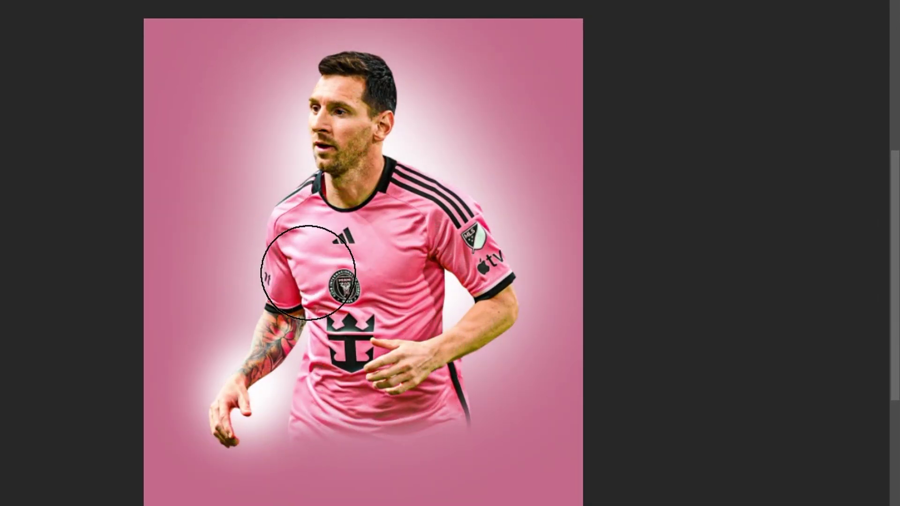
mouse_move(418, 354)
mouse_down()
mouse_move(446, 396)
mouse_move(438, 261)
mouse_move(322, 181)
mouse_up()
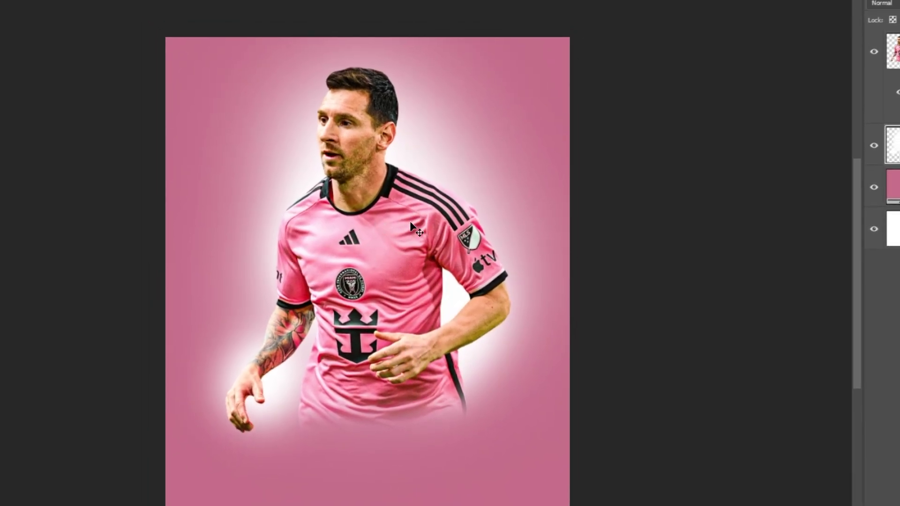
Copy the dotted artwork from Particles.png into the poster, directly above the Color Fill 1 layer
click(893, 202)
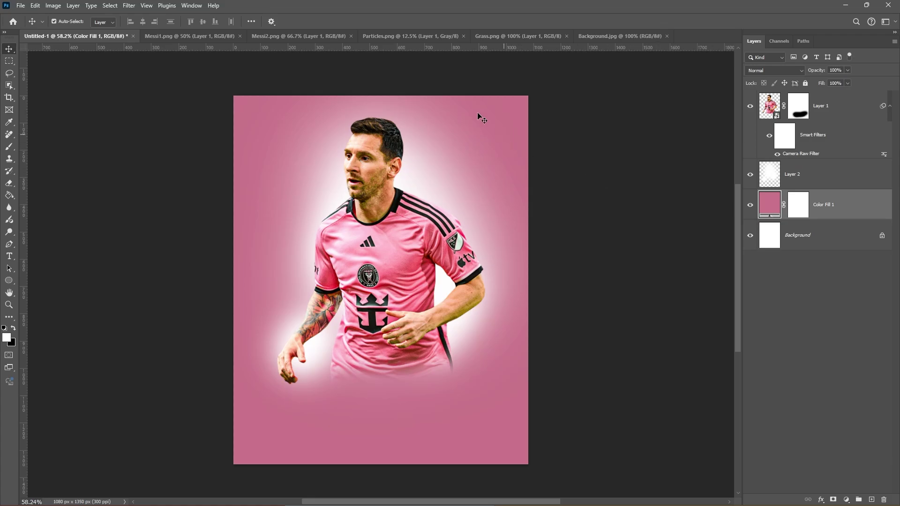
click(412, 37)
drag(769, 108, 466, 332)
Scale the dotted particle artwork down until its pattern fits within the poster behind the player
scroll(538, 287, down, 4)
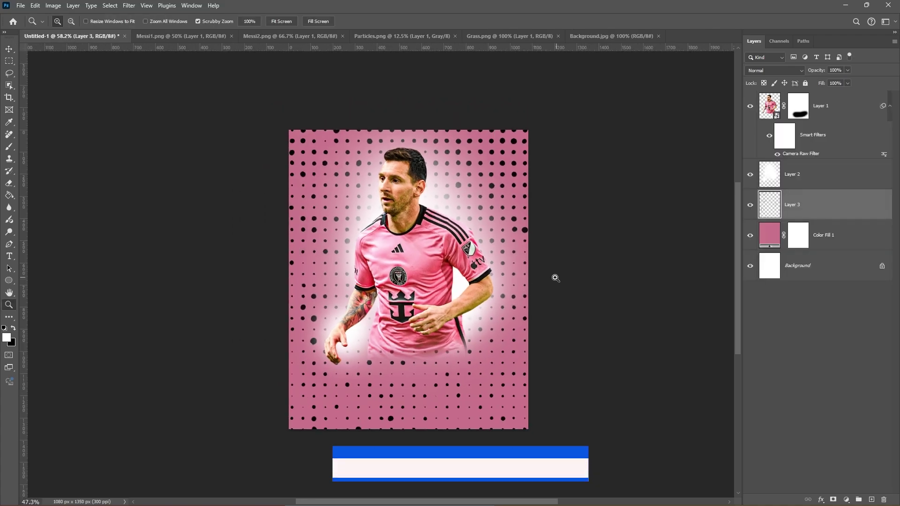
key(ctrl+t)
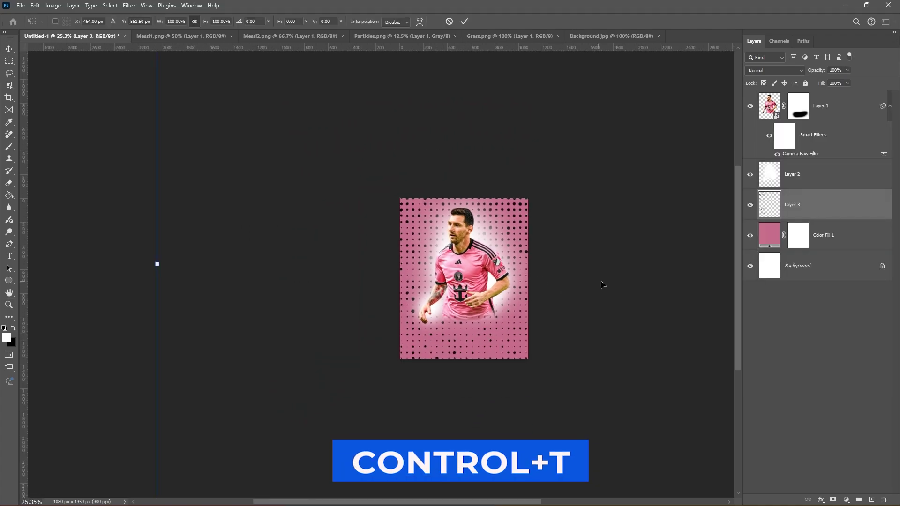
drag(158, 262, 414, 268)
drag(516, 269, 527, 271)
key(Return)
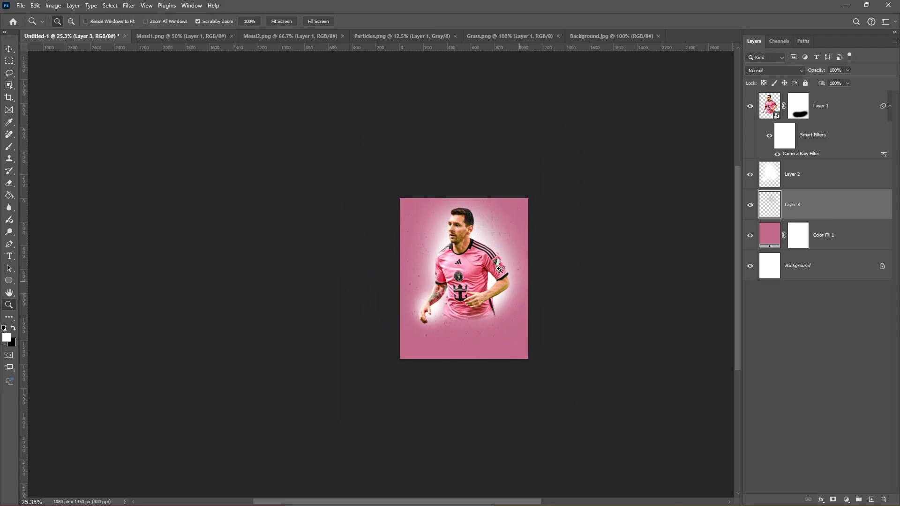
scroll(496, 272, up, 5)
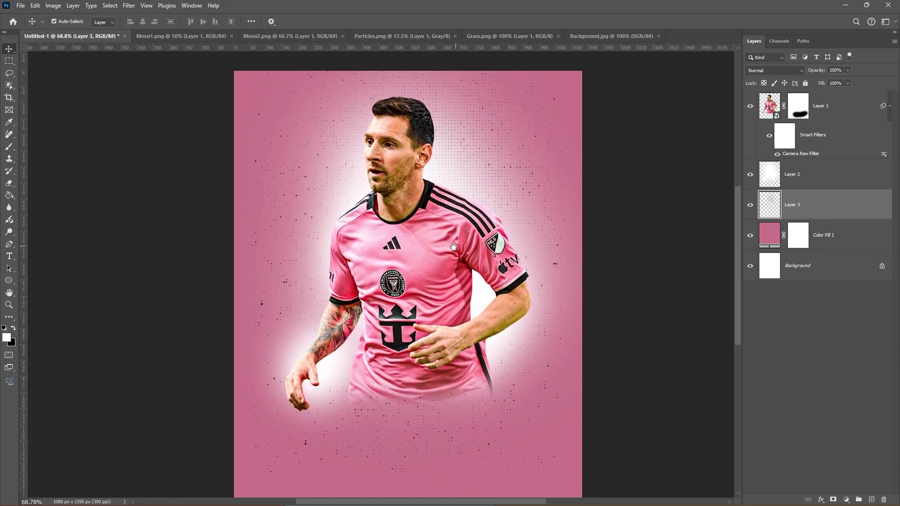
drag(453, 247, 449, 248)
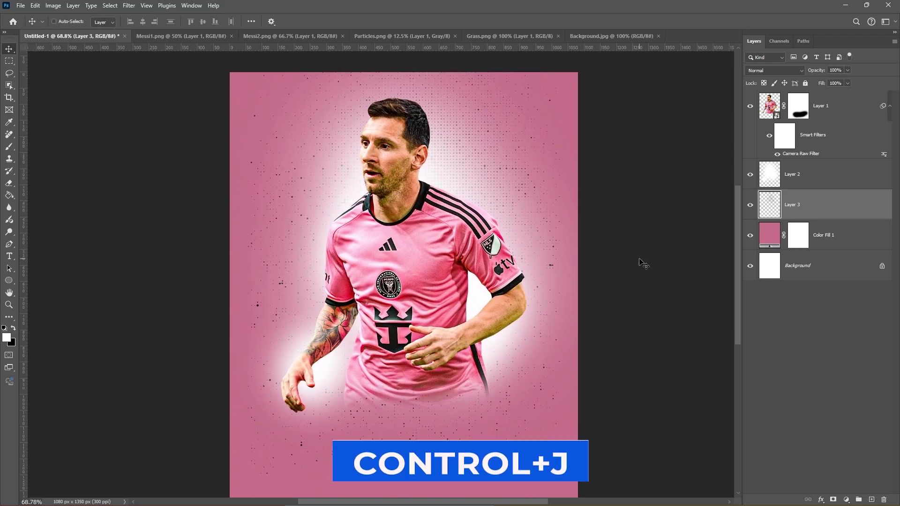
Duplicate the particle layer and set the blend mode of both particle layers to Pin Light
key(ctrl+j)
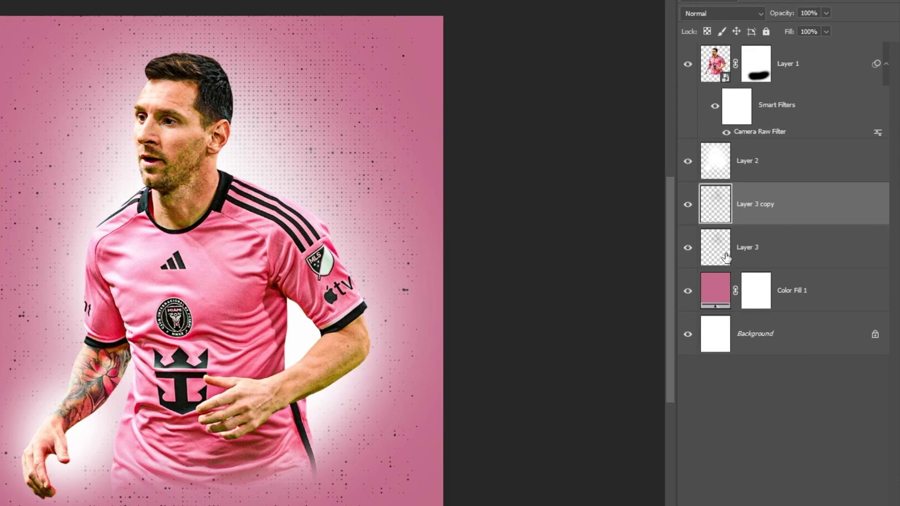
click(753, 249)
shift+click(720, 218)
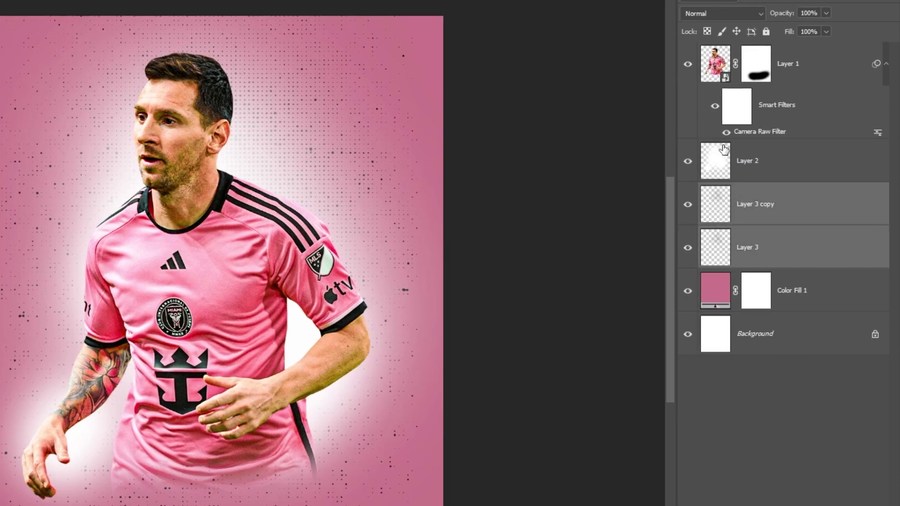
click(716, 15)
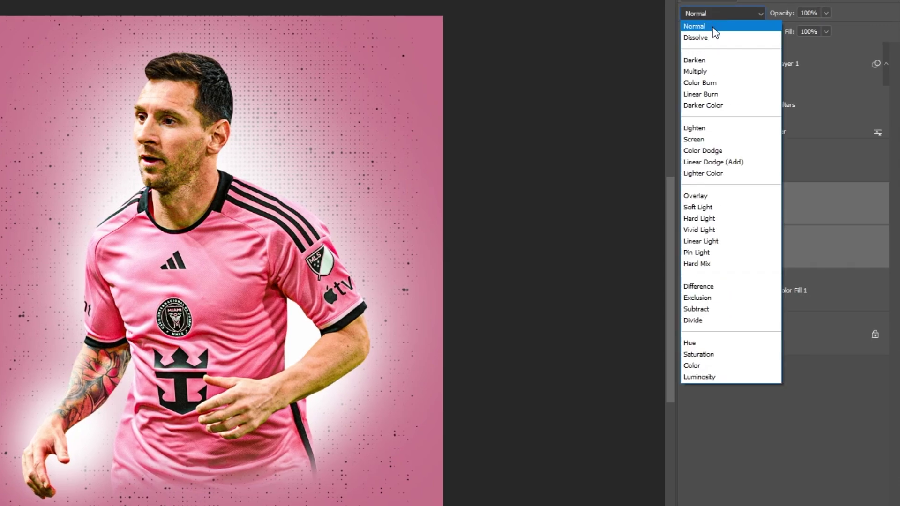
click(709, 254)
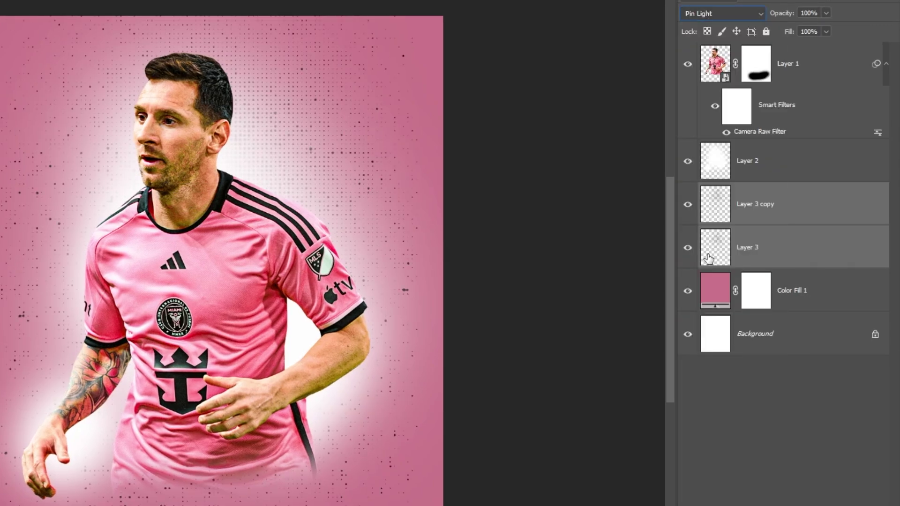
Convert the two particle layers into one smart object and apply a Gaussian Blur with a 1.2-pixel radius
right_click(739, 208)
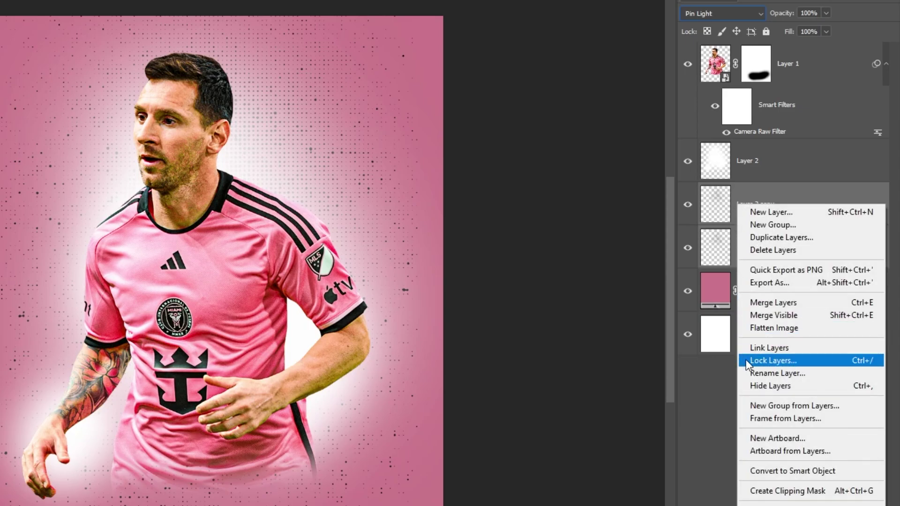
click(769, 469)
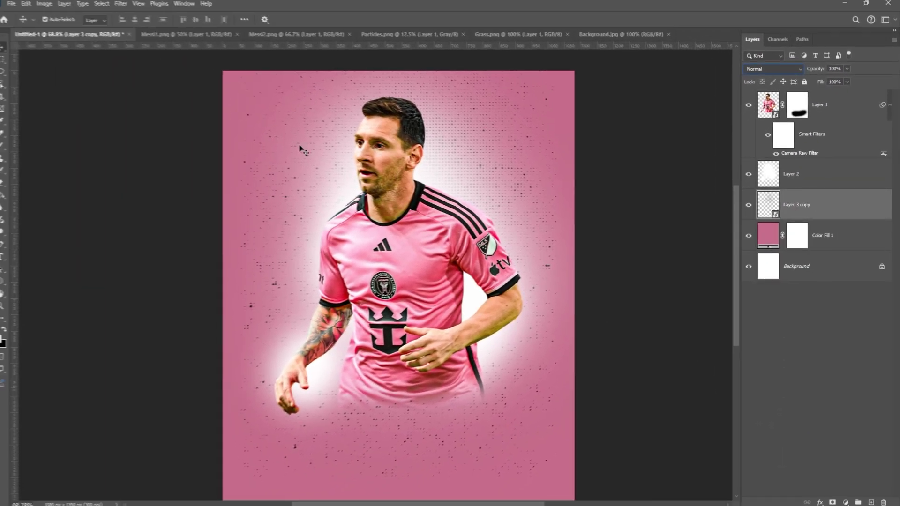
click(132, 9)
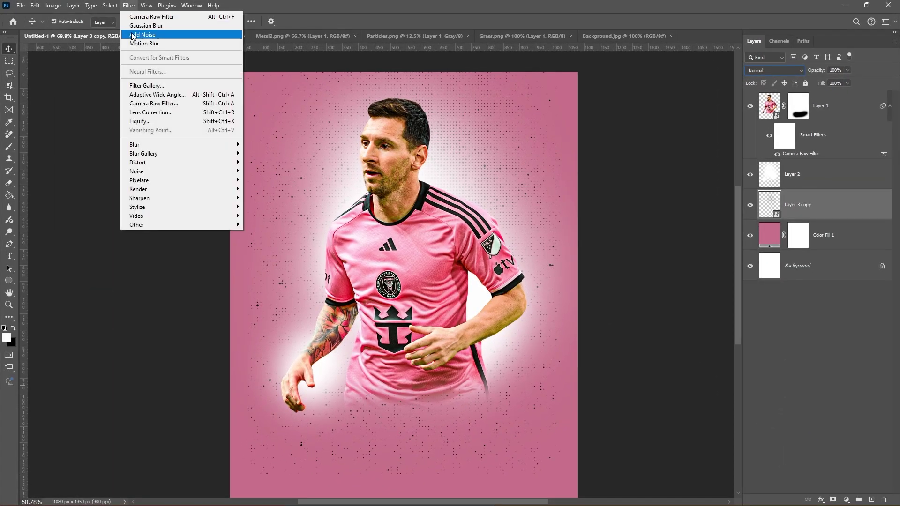
mouse_move(143, 148)
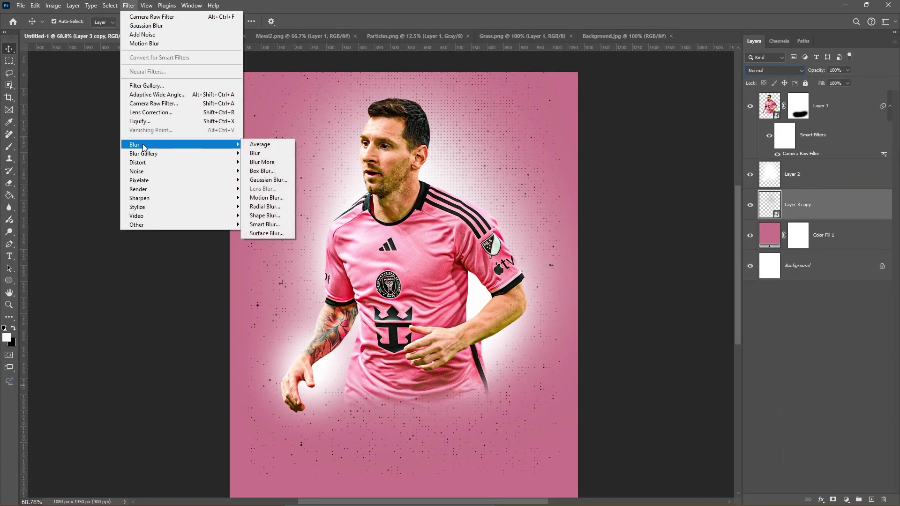
click(268, 180)
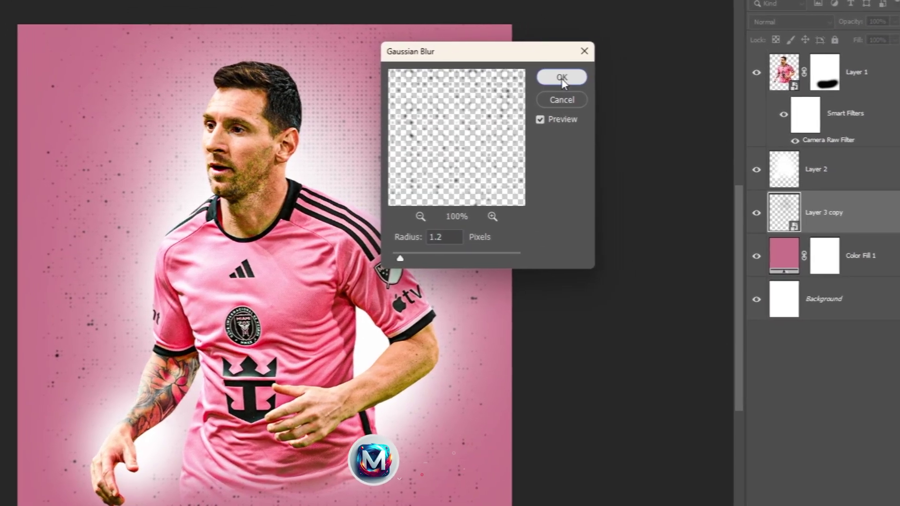
click(583, 79)
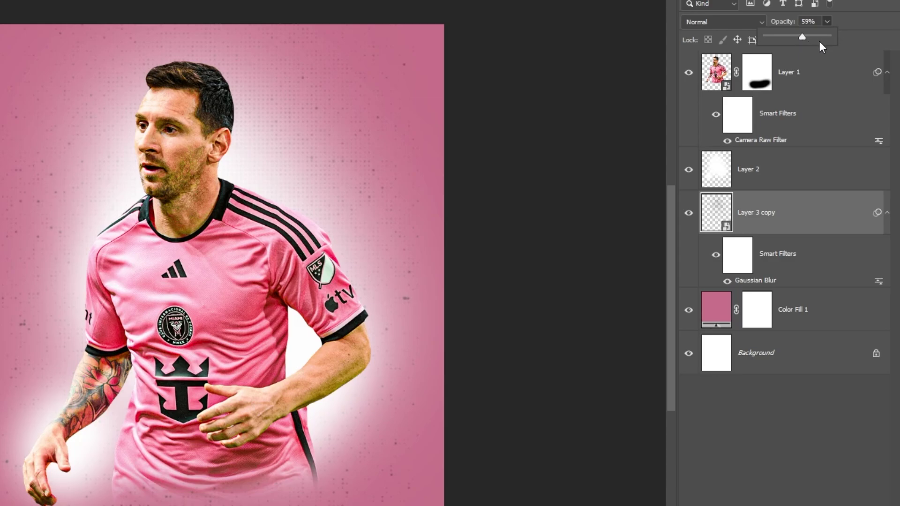
Set the particle layer's opacity to 59% and mask out the particles below the player with a soft black brush
click(851, 42)
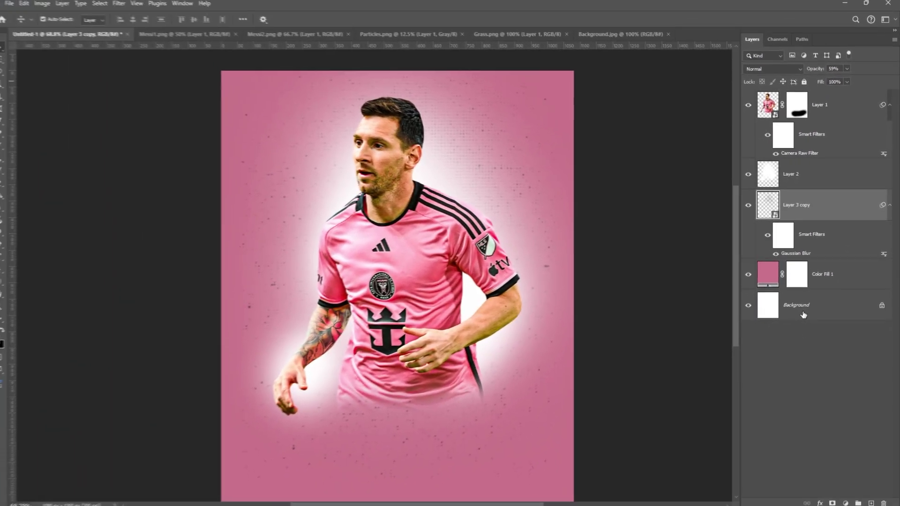
click(832, 500)
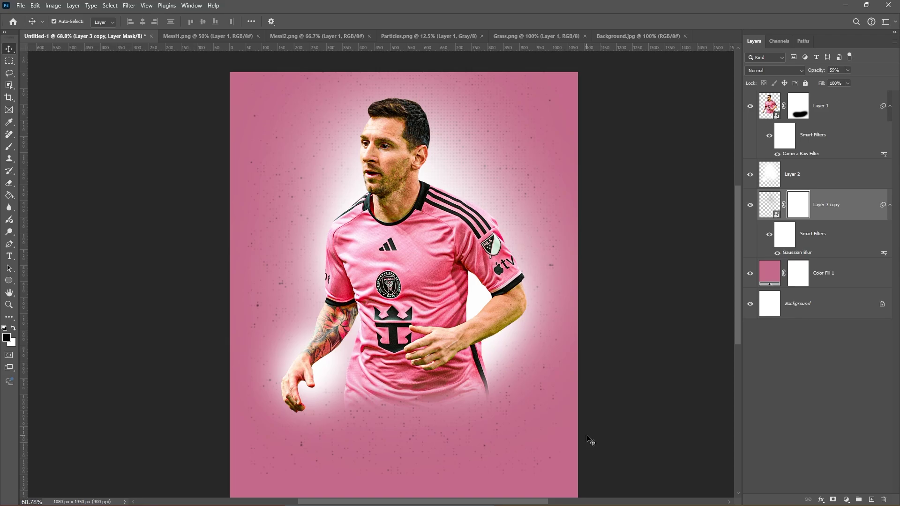
scroll(526, 397, down, 2)
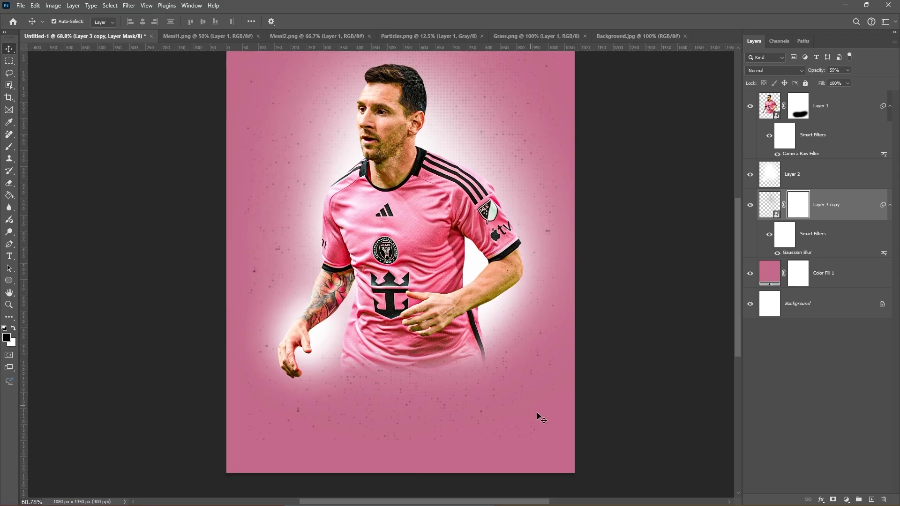
key(b)
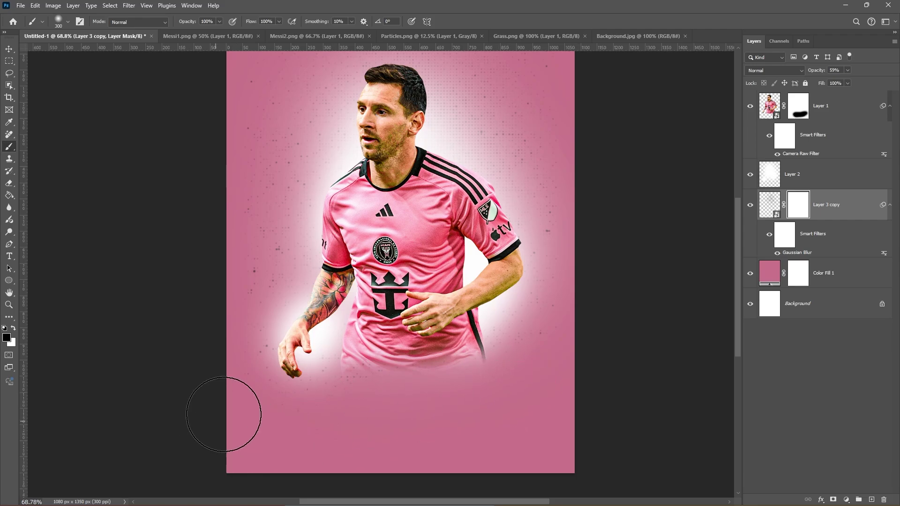
drag(347, 387, 367, 396)
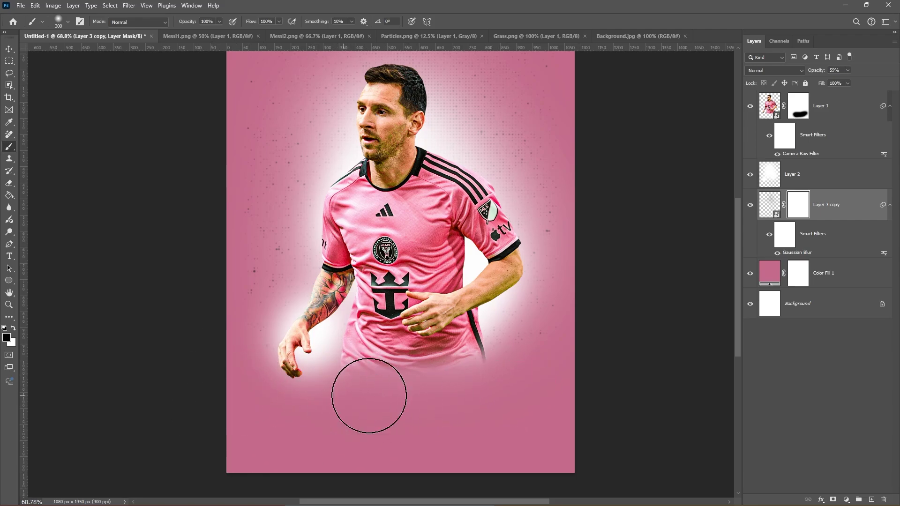
scroll(515, 220, down, 2)
drag(509, 216, 512, 219)
key(v)
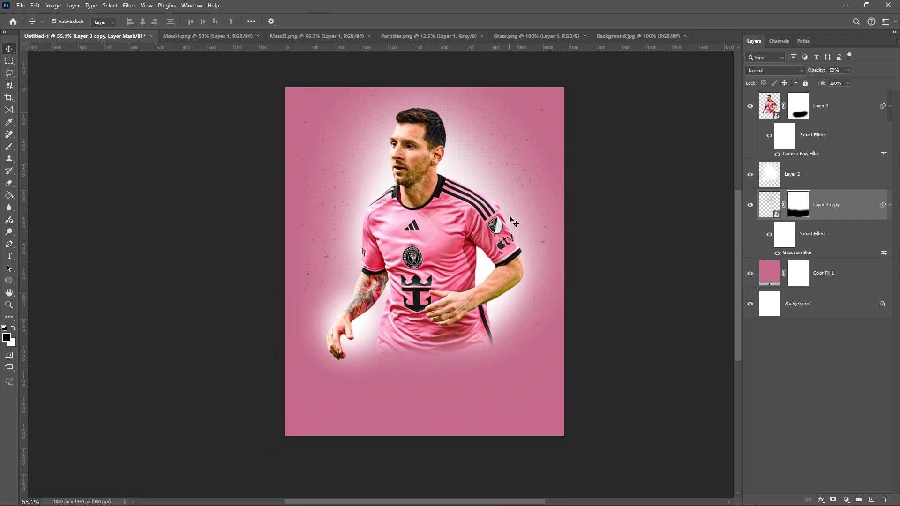
Rename the particle smart object "Particles" and the white glow layer "Glow"
click(770, 106)
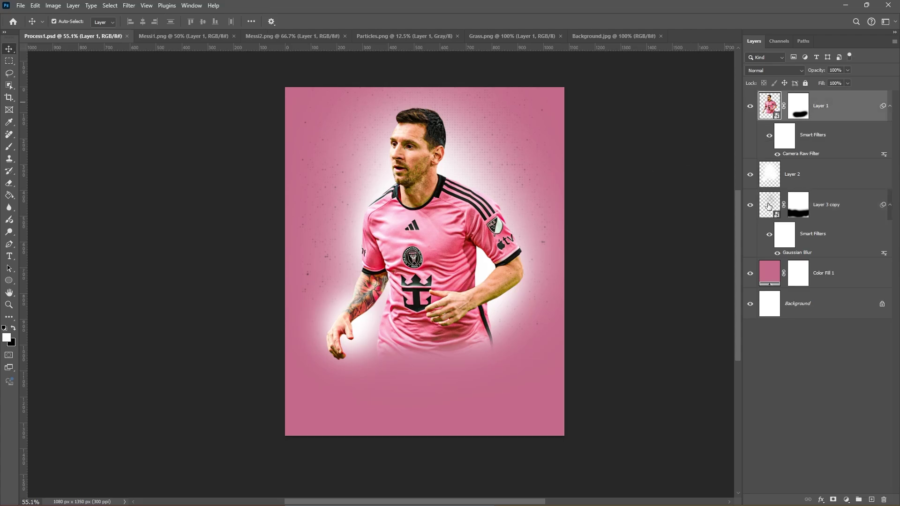
click(769, 206)
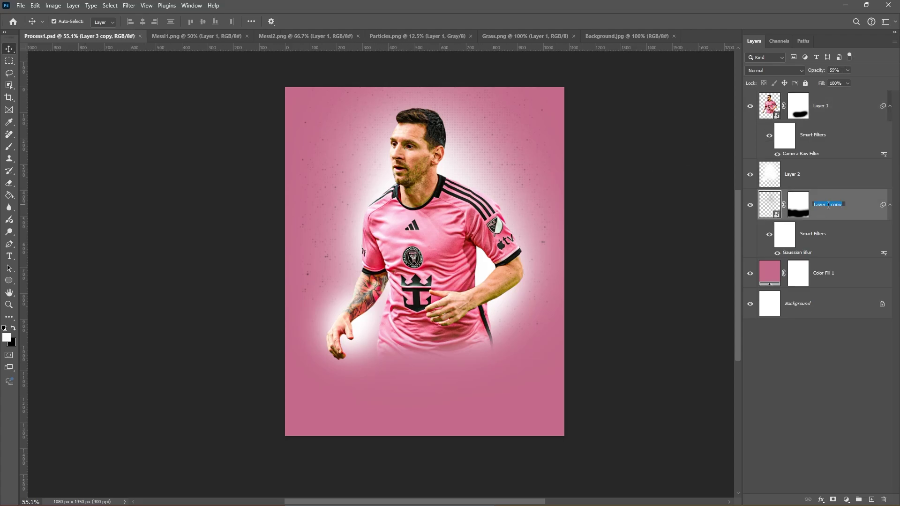
click(829, 204)
text(Particles)
double_click(796, 174)
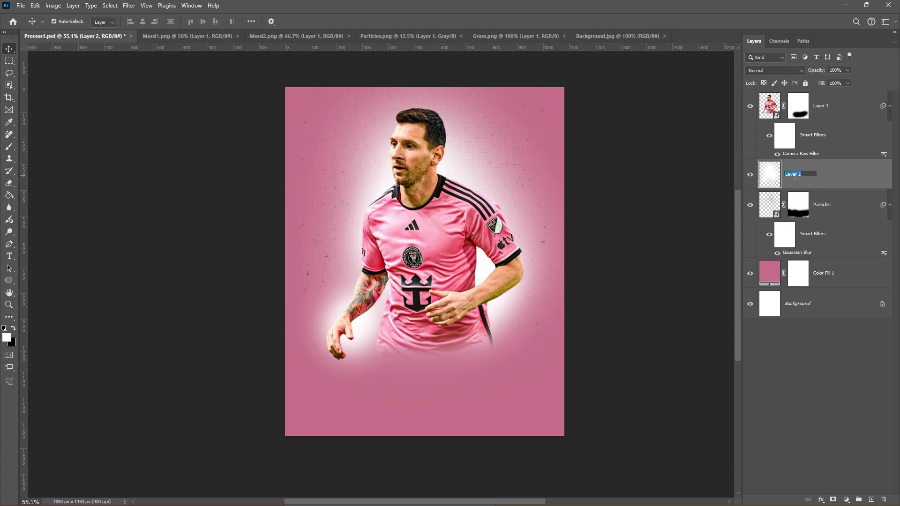
key(Return)
Copy the turf from Grass.png into the poster above the Particles layer and place it below the player
click(833, 208)
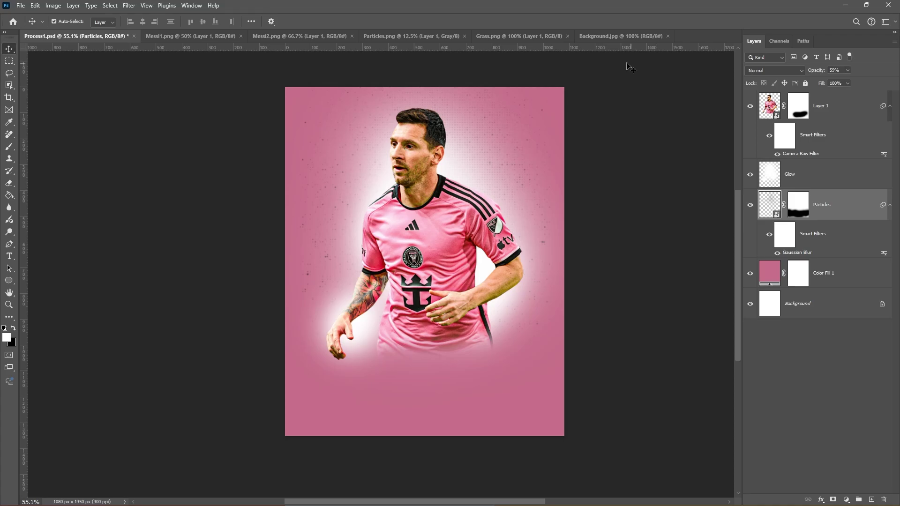
click(505, 37)
drag(436, 367, 187, 151)
drag(404, 361, 448, 397)
Scale the turf layer to about 155% and position it so it spans the full width below the player
key(ctrl+t)
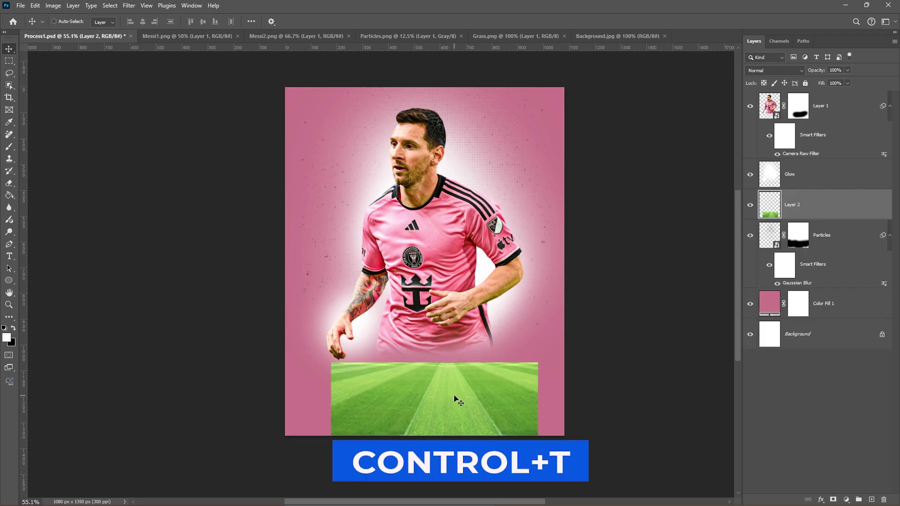
key(ctrl+t)
drag(538, 399, 594, 399)
drag(438, 386, 432, 404)
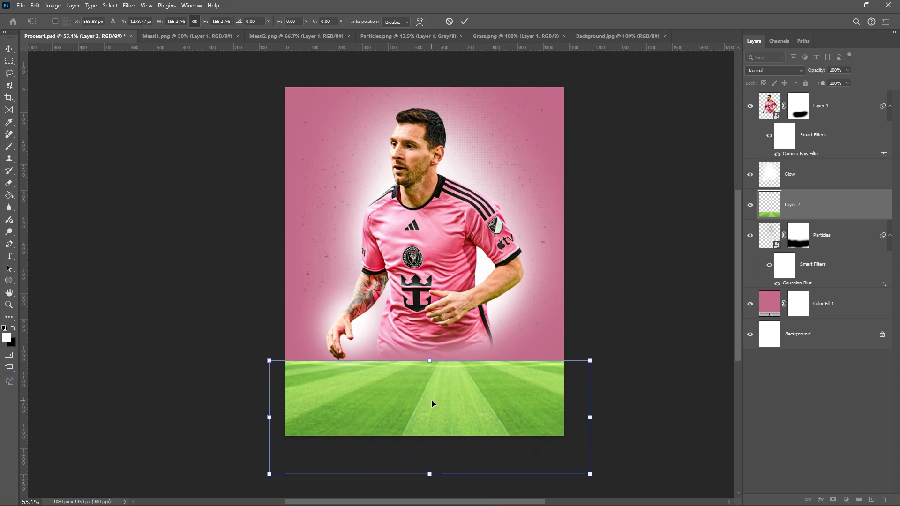
Warp the turf's upper edge into a smooth downward-dipping curve and nudge the layer slightly upward
right_click(426, 390)
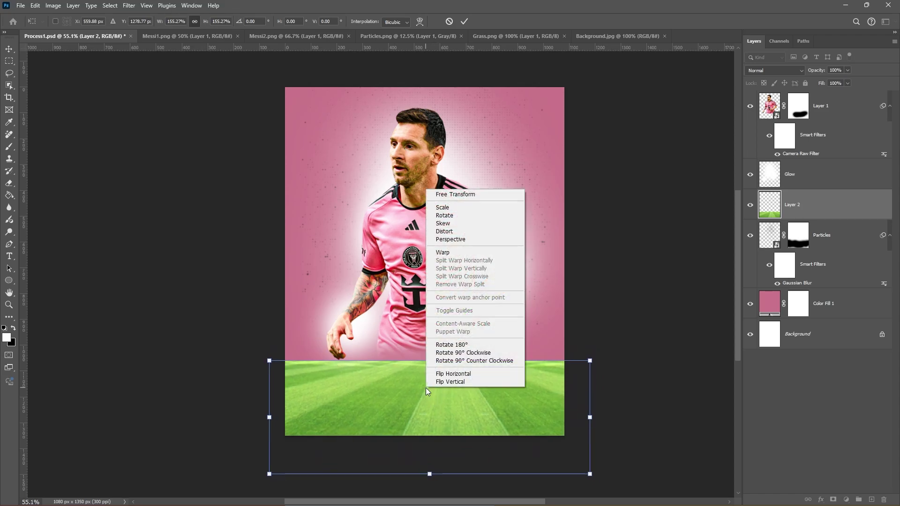
click(448, 254)
drag(428, 373, 431, 389)
drag(377, 394, 378, 398)
drag(489, 390, 488, 394)
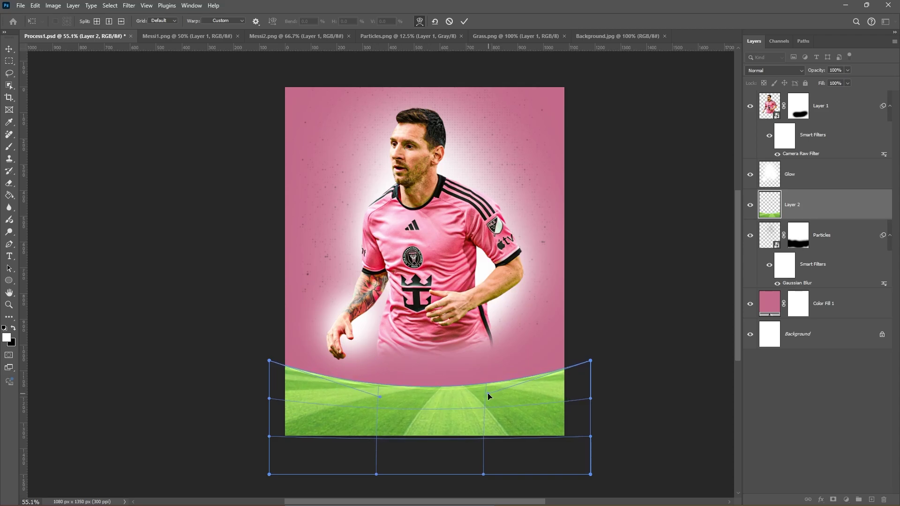
key(shift+Up)
key(shift+Up)
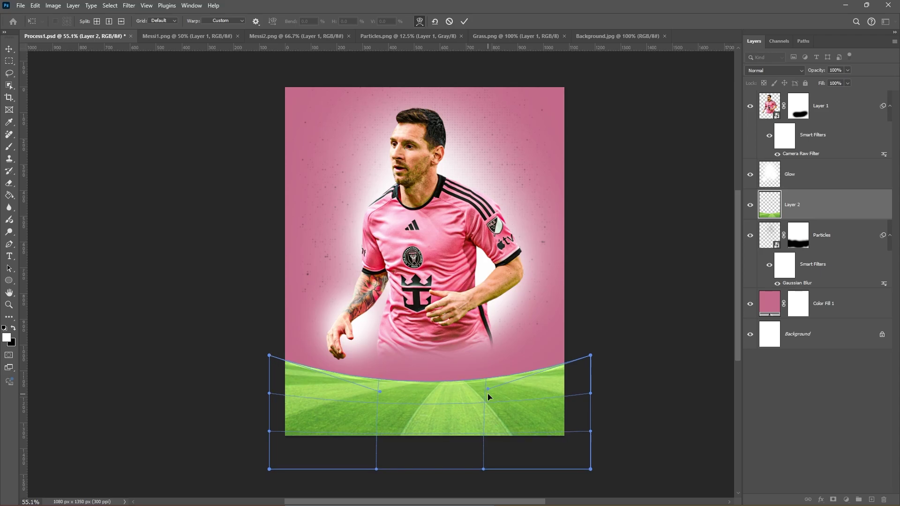
key(Return)
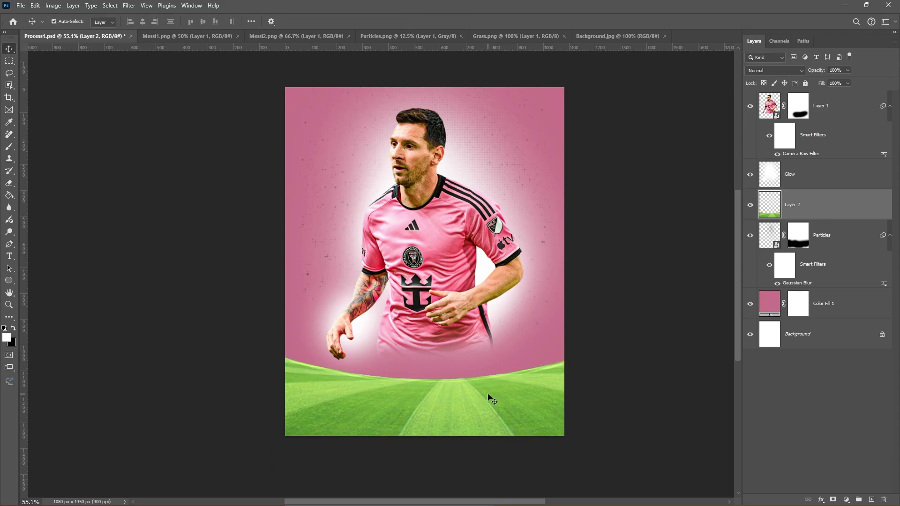
Convert the turf layer to a smart object and apply a Camera Raw Filter with Texture +100, Clarity +74 and Shadows -71
right_click(791, 209)
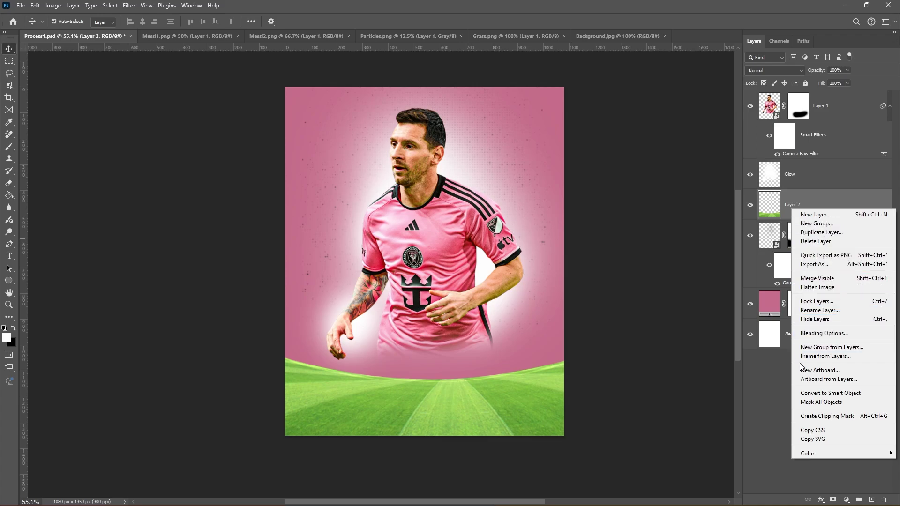
click(802, 396)
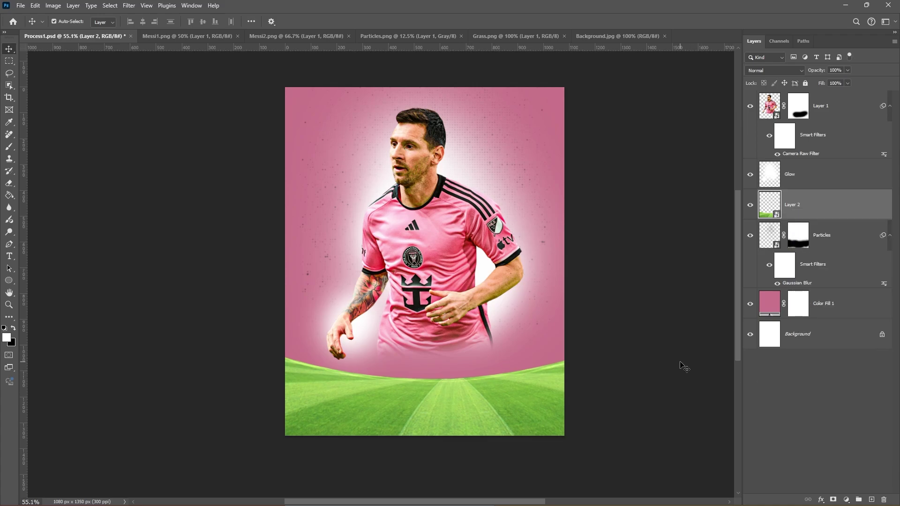
click(130, 5)
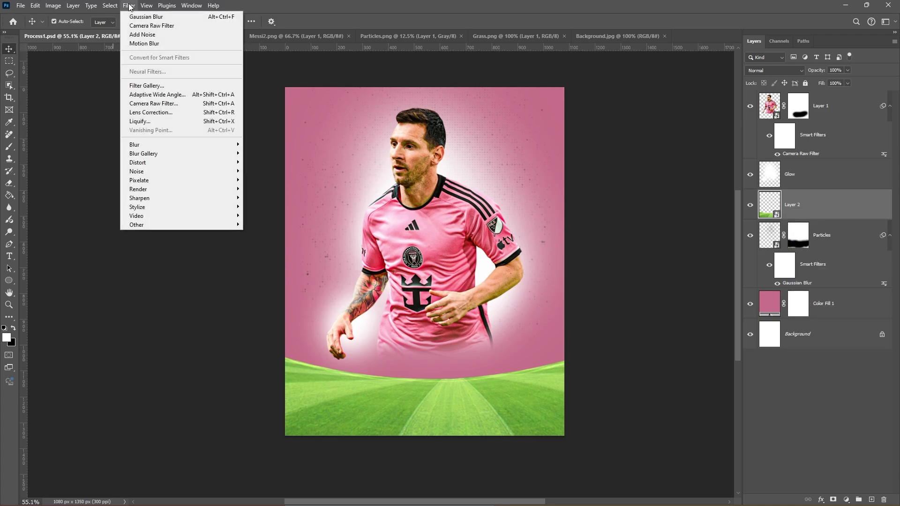
click(155, 103)
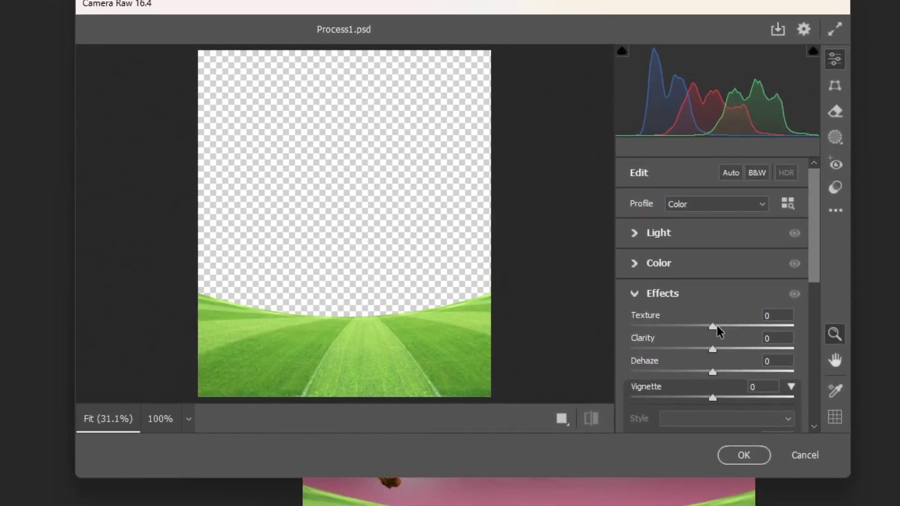
drag(712, 327, 799, 334)
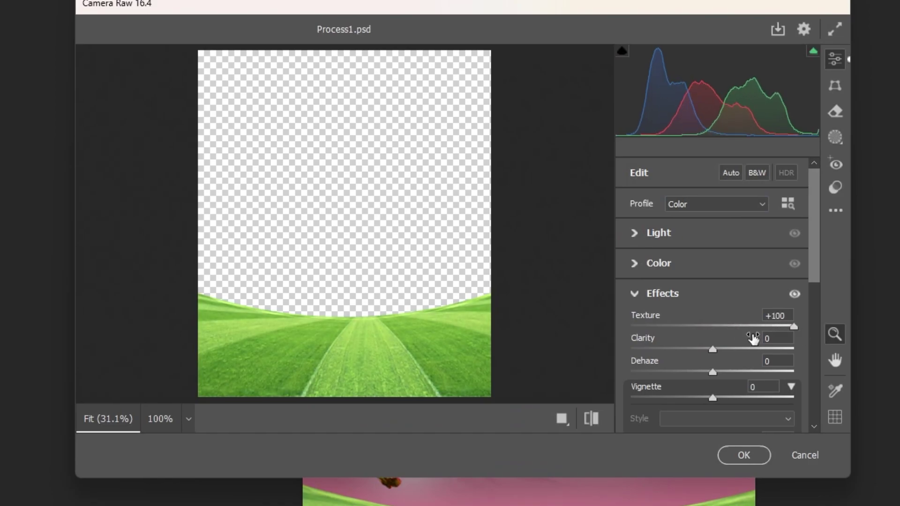
drag(713, 351, 772, 357)
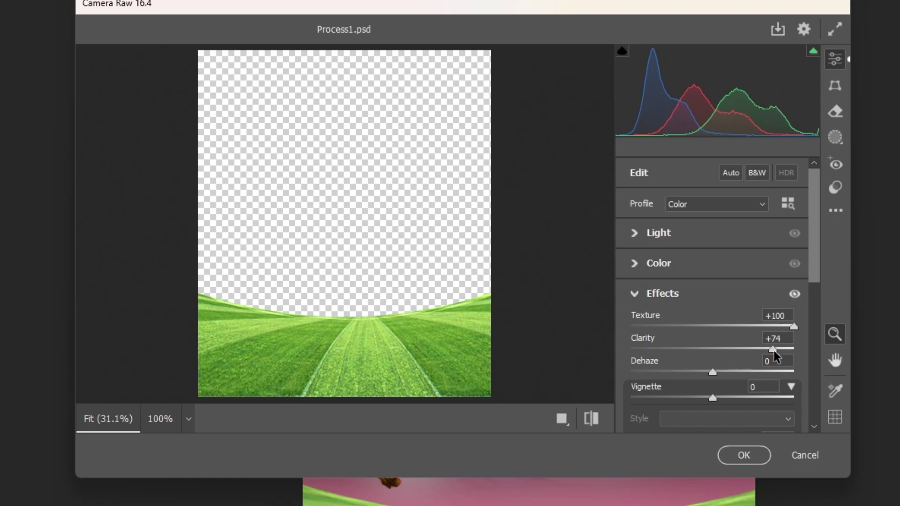
click(636, 234)
drag(713, 335, 657, 336)
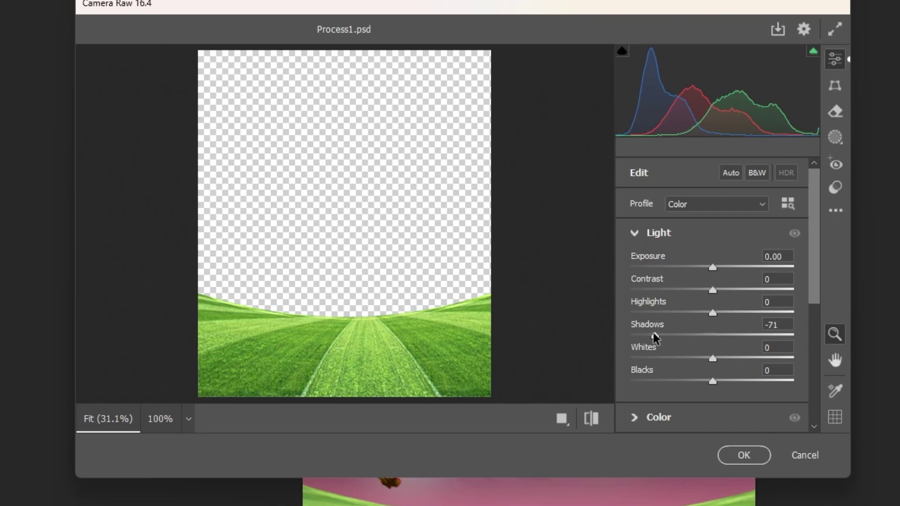
click(744, 454)
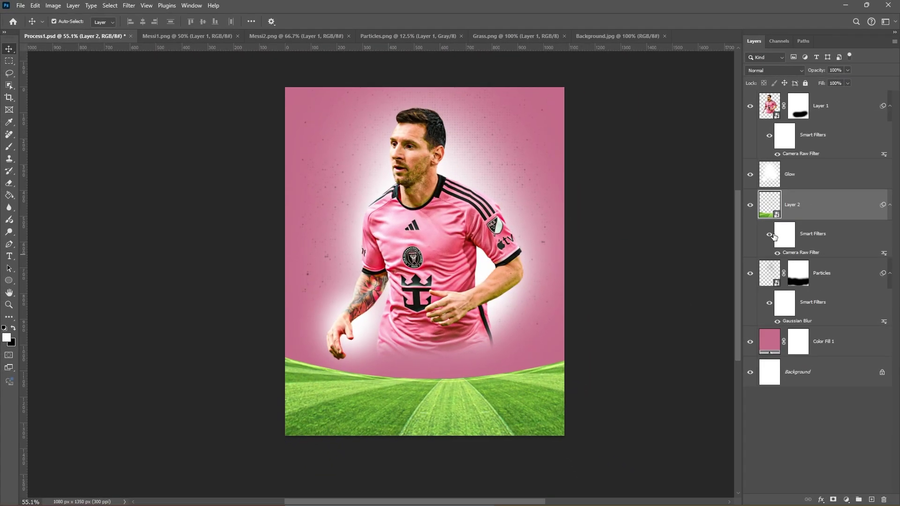
click(769, 236)
click(769, 236)
Rename the turf layer "Grass" and save the poster
text(ss)
key(Return)
key(ctrl+s)
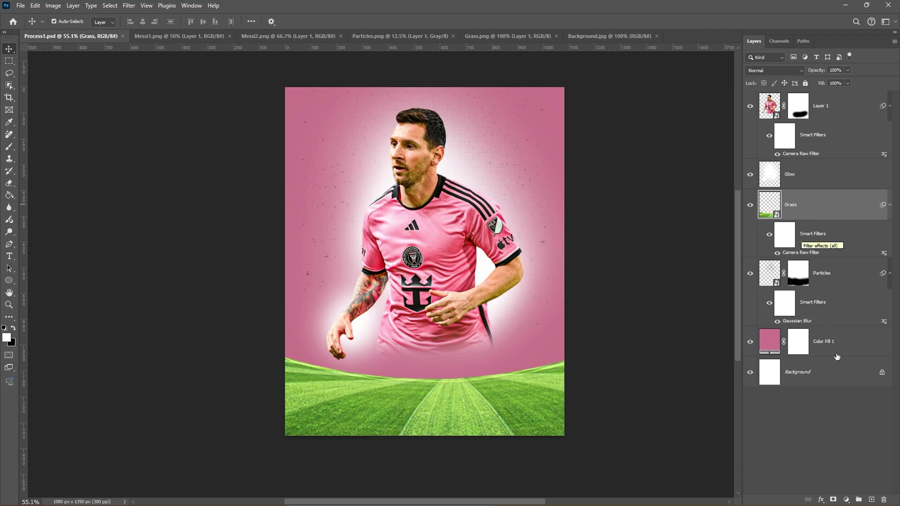
Add a Hue/Saturation adjustment clipped to the Grass layer with Saturation set to -37
click(847, 500)
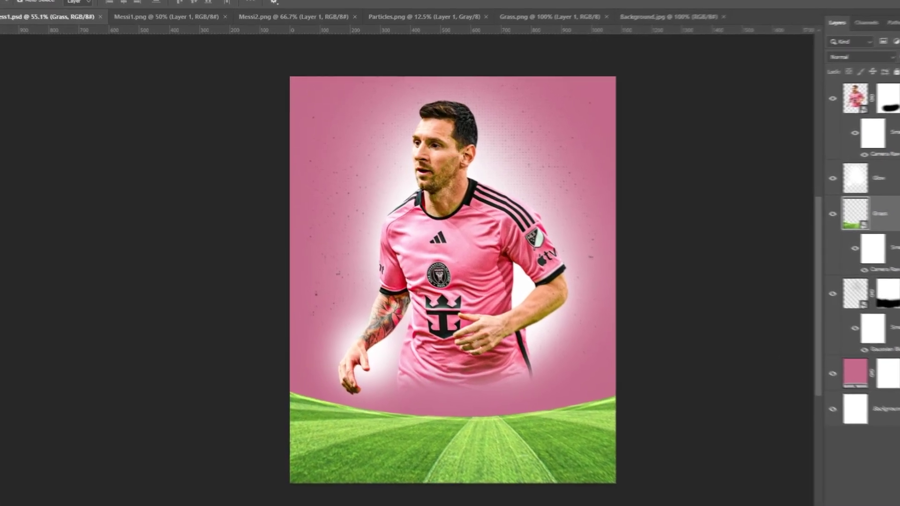
click(891, 337)
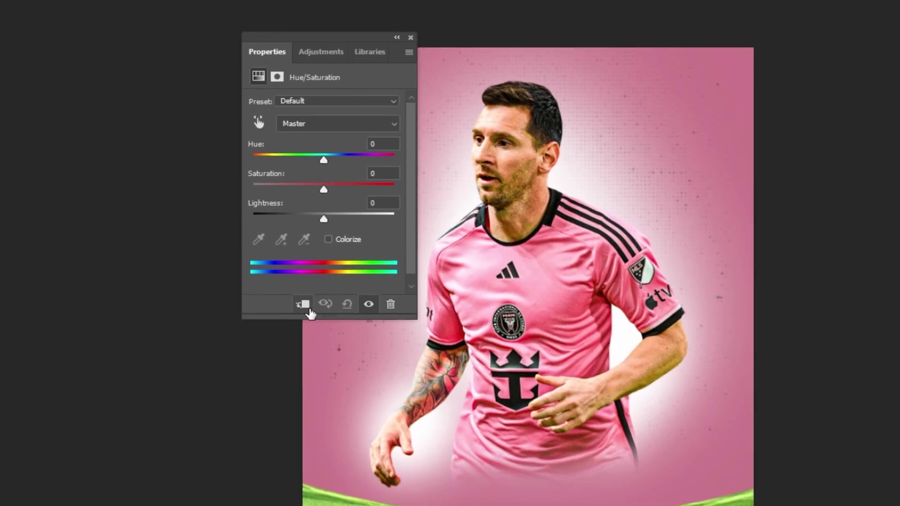
drag(323, 189, 297, 188)
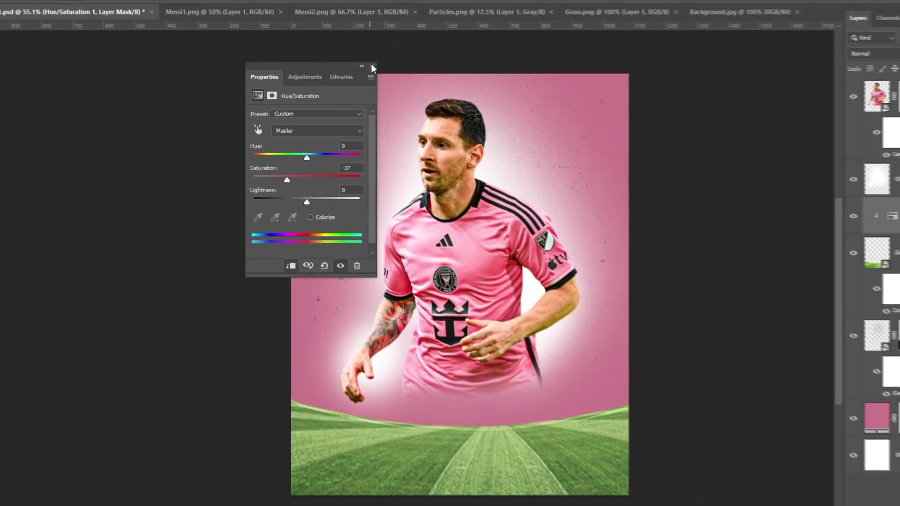
click(373, 66)
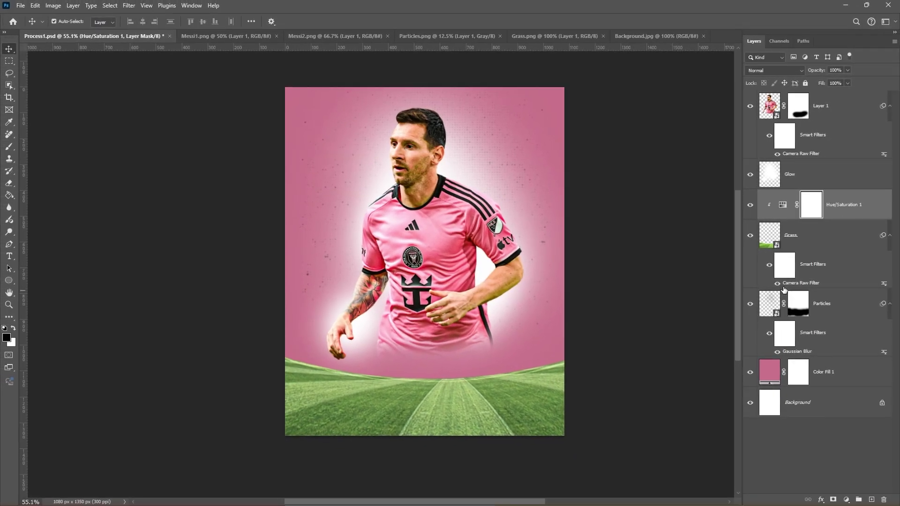
Apply a Gaussian Blur with a 1.6-pixel radius to the Grass layer
click(772, 237)
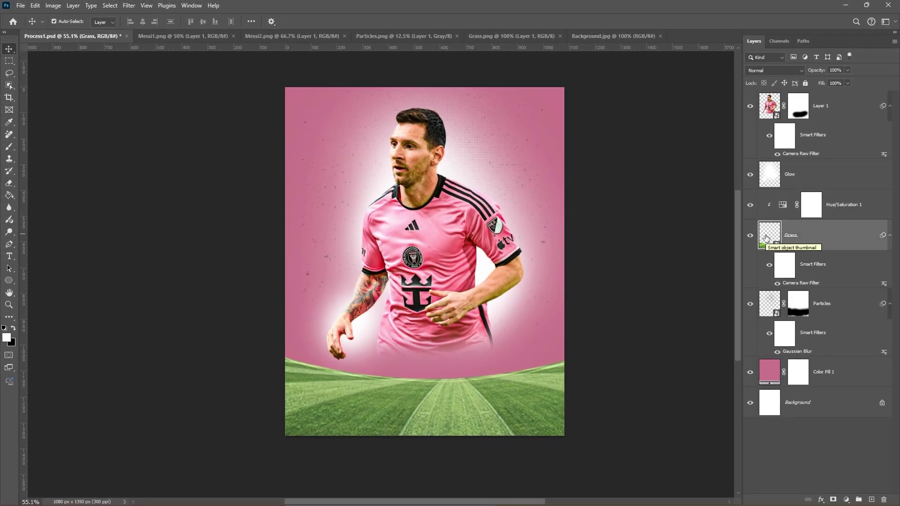
click(129, 5)
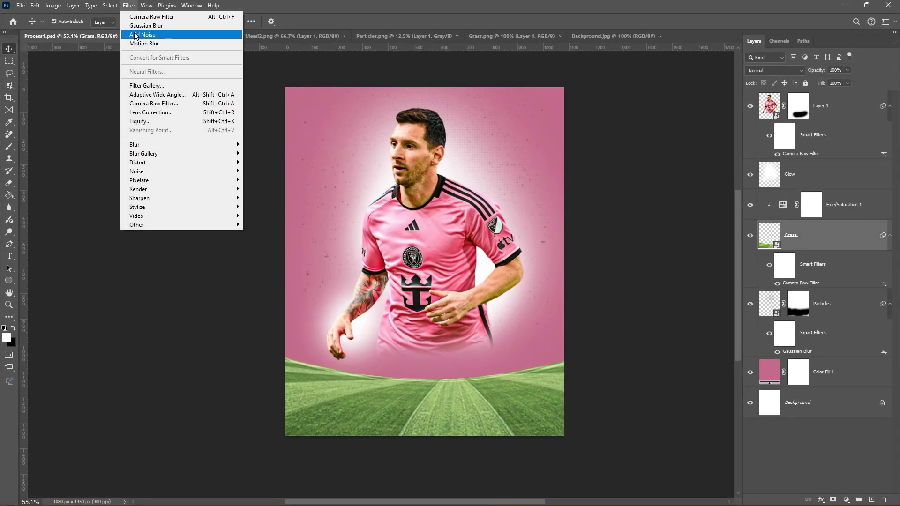
mouse_move(159, 145)
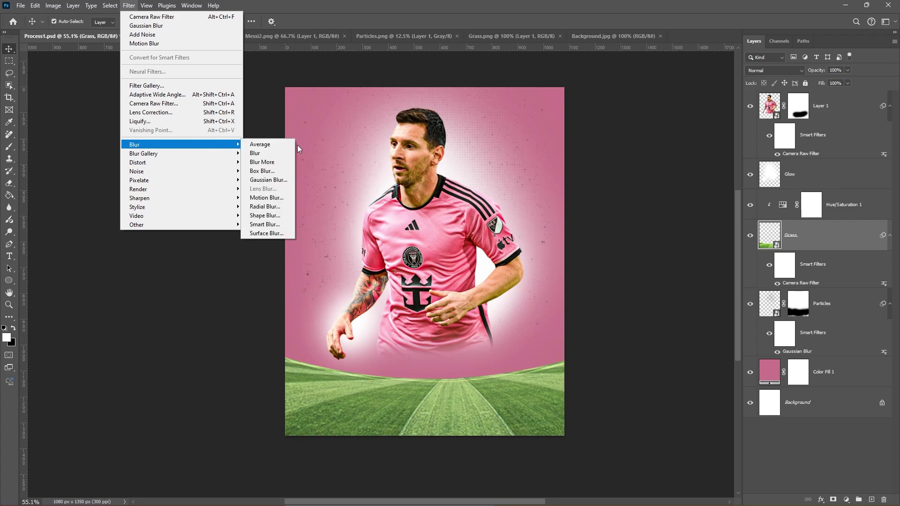
click(281, 179)
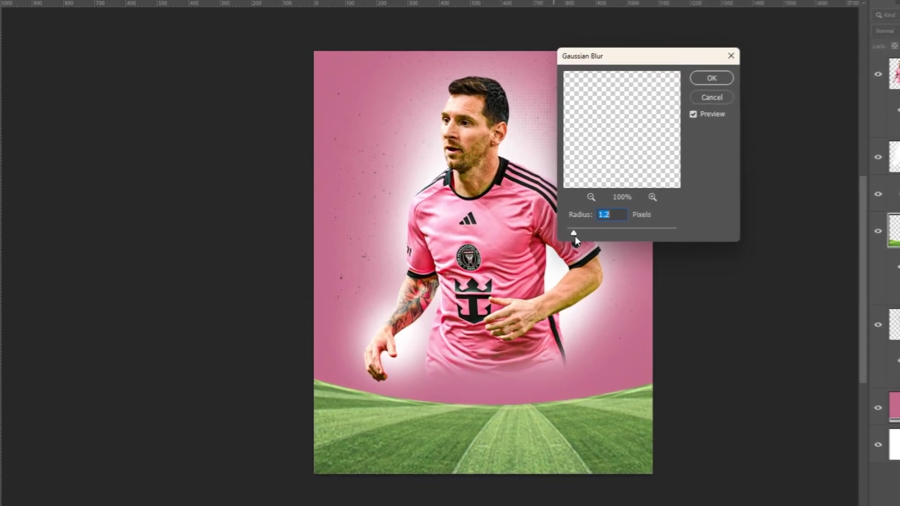
drag(575, 237, 579, 233)
drag(646, 229, 642, 229)
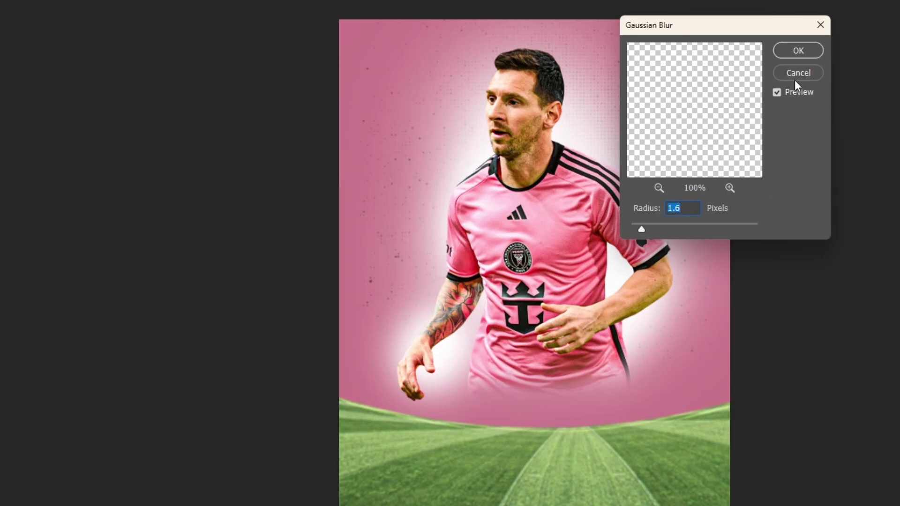
click(790, 55)
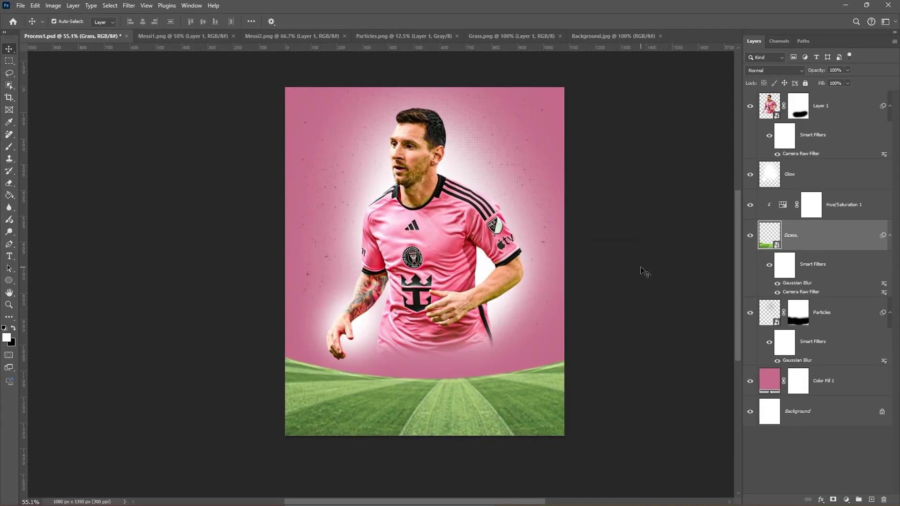
Copy the running player from Messi2.png into the poster above Layer 1
ctrl+click(802, 241)
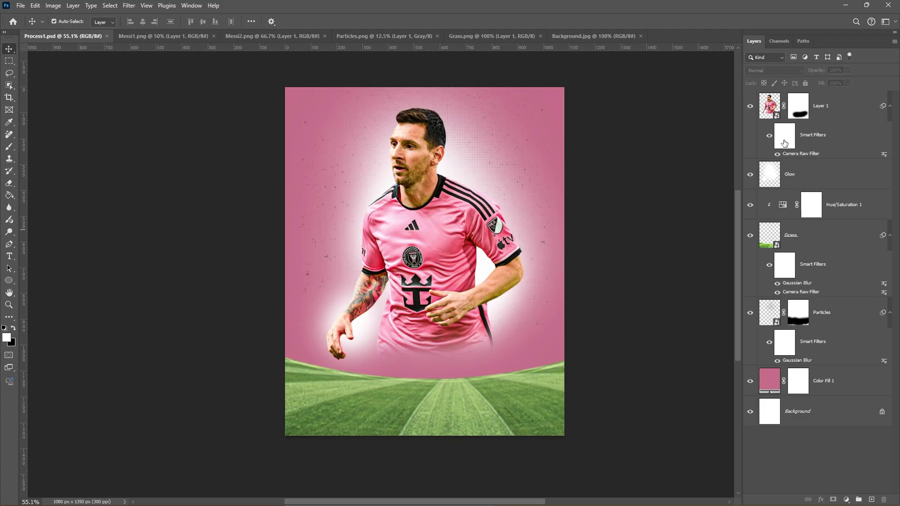
click(777, 113)
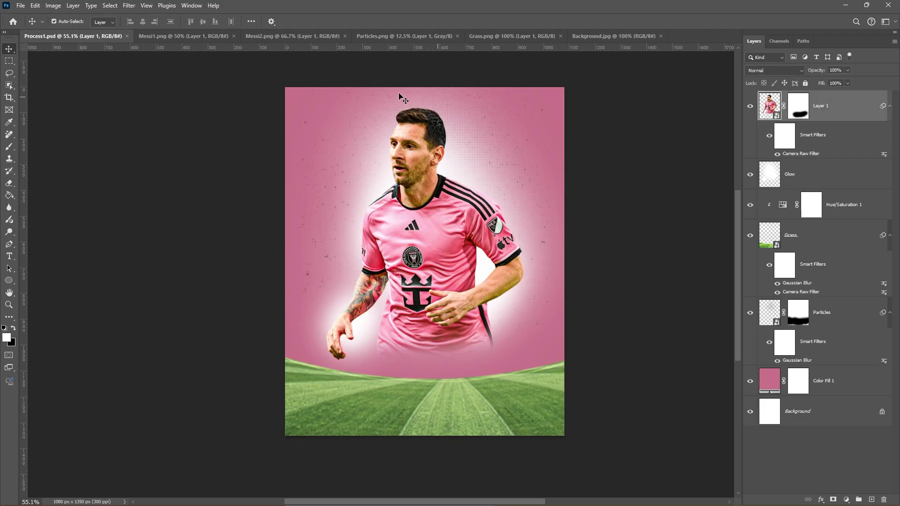
click(292, 36)
drag(392, 243, 79, 39)
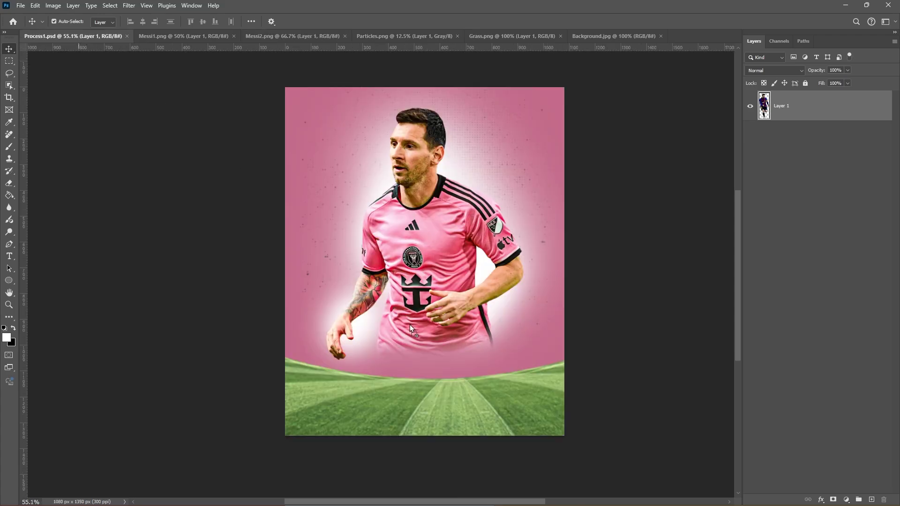
drag(411, 328, 412, 329)
Scale the running player down to roughly half size and place him on the pitch in front of the large player
key(ctrl+t)
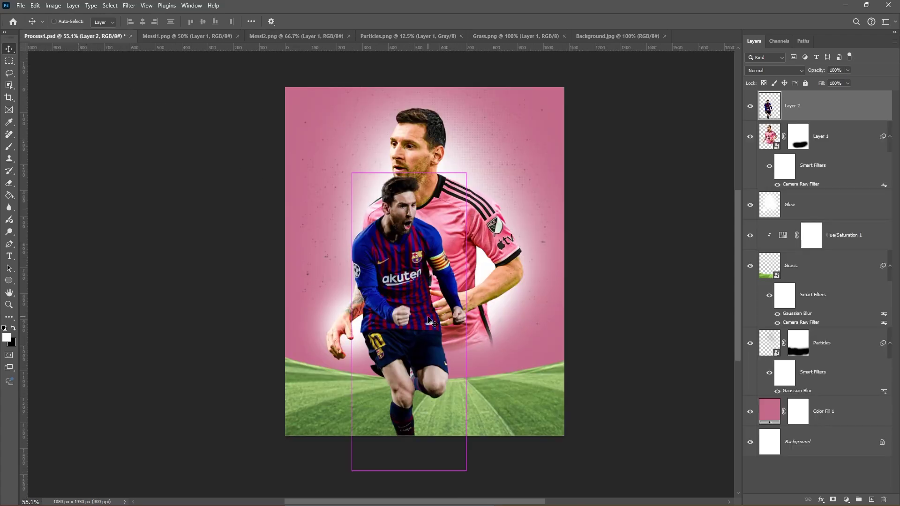
drag(466, 322, 415, 310)
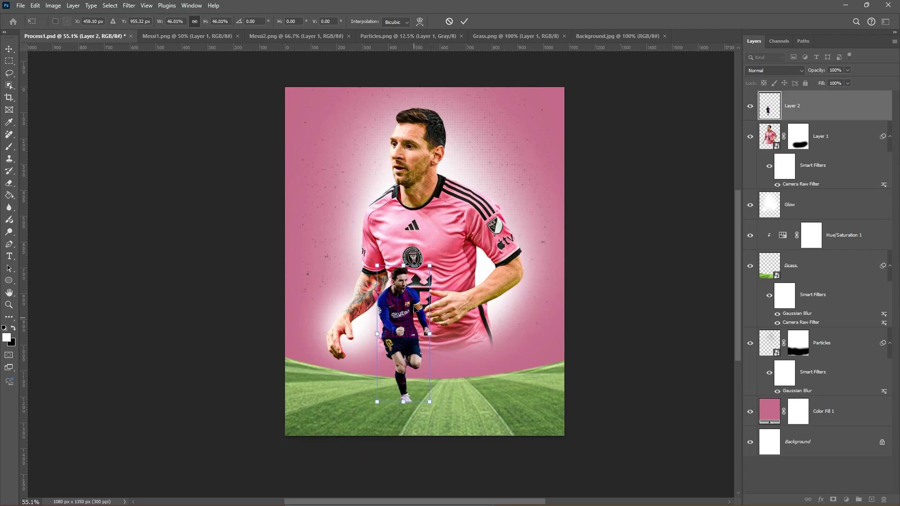
drag(401, 268, 402, 255)
key(Return)
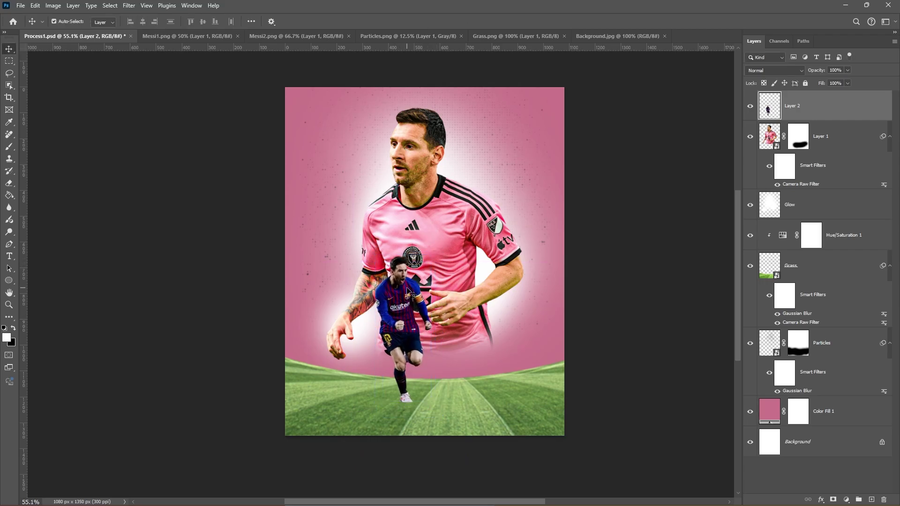
drag(407, 320, 411, 323)
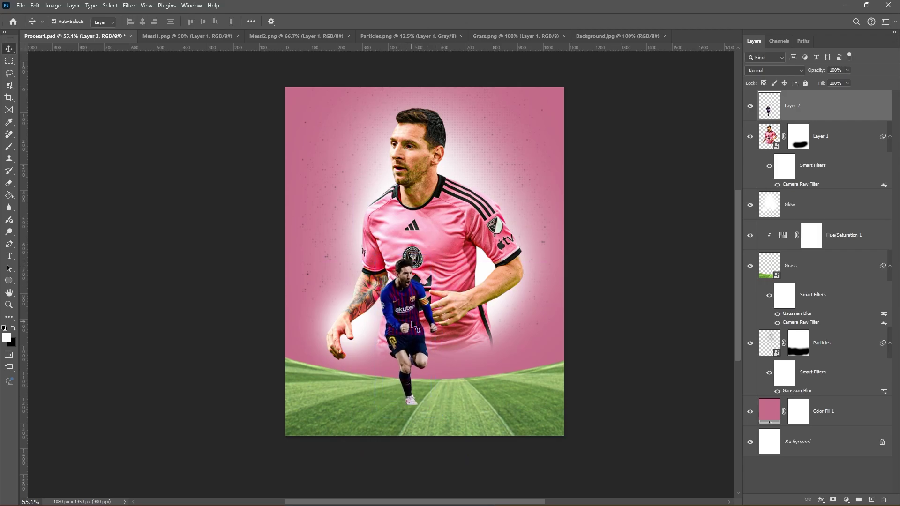
Convert the running player's layer to a smart object and copy Layer 1's Camera Raw Filter onto it
right_click(787, 117)
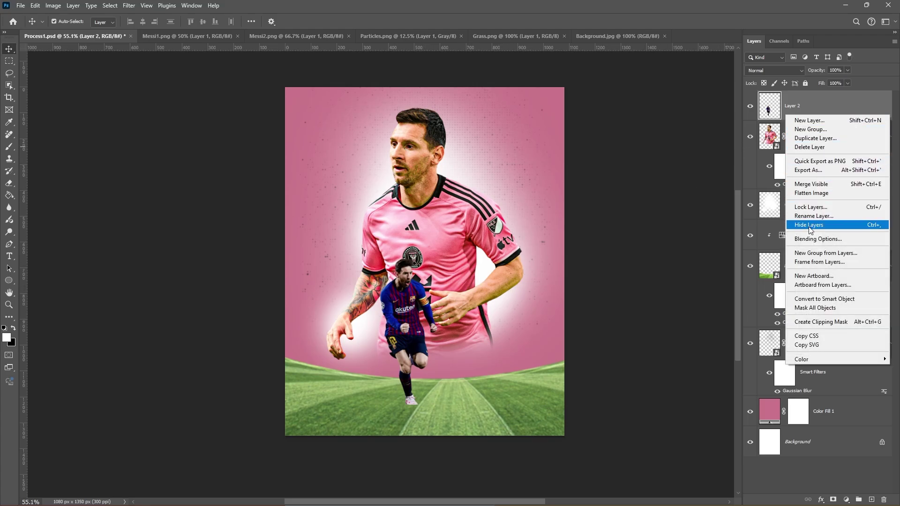
click(821, 299)
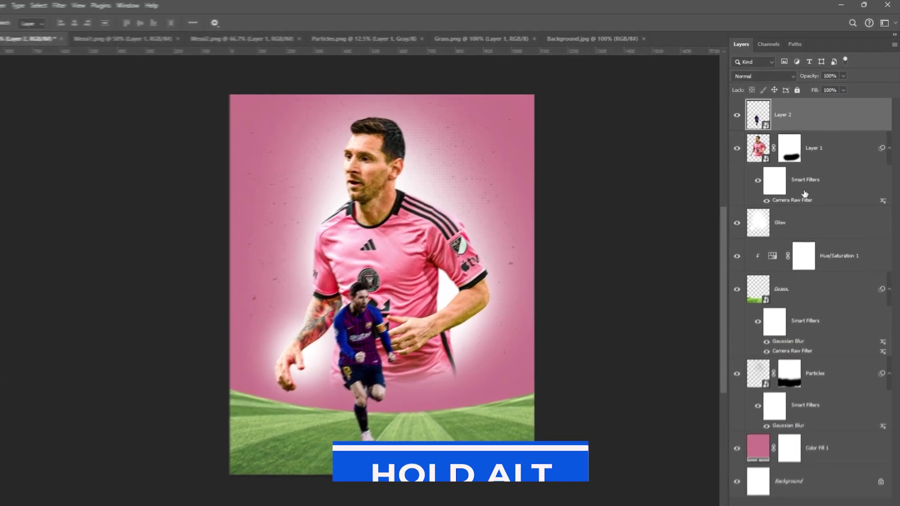
click(818, 168)
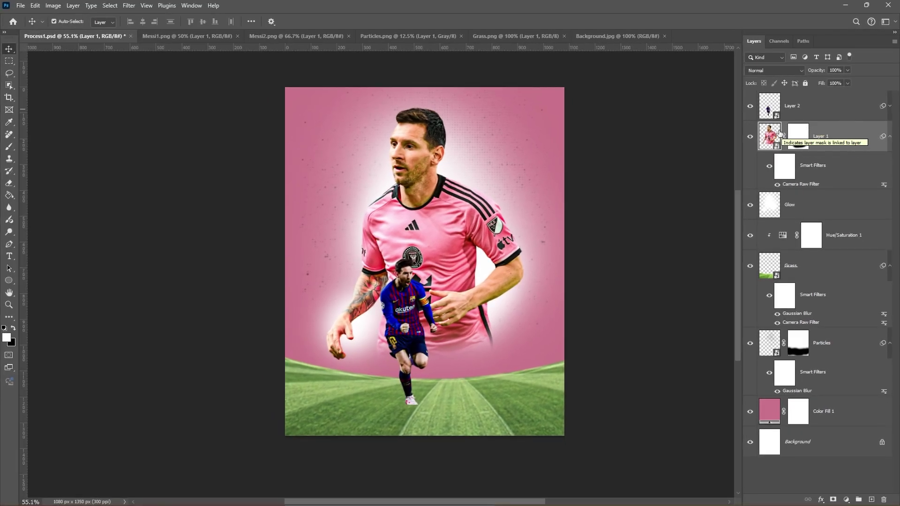
Move the large player on Layer 1 slightly right and down within the poster
key(ctrl+t)
drag(471, 286, 483, 280)
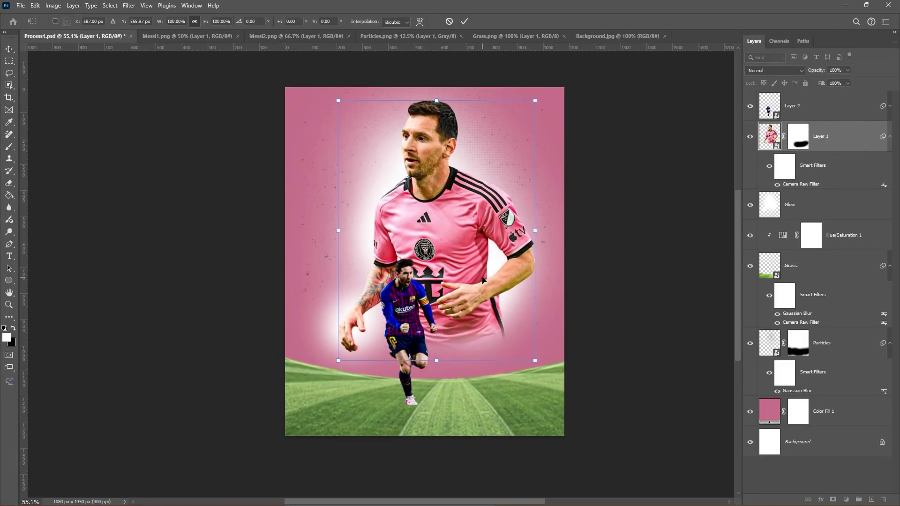
key(Return)
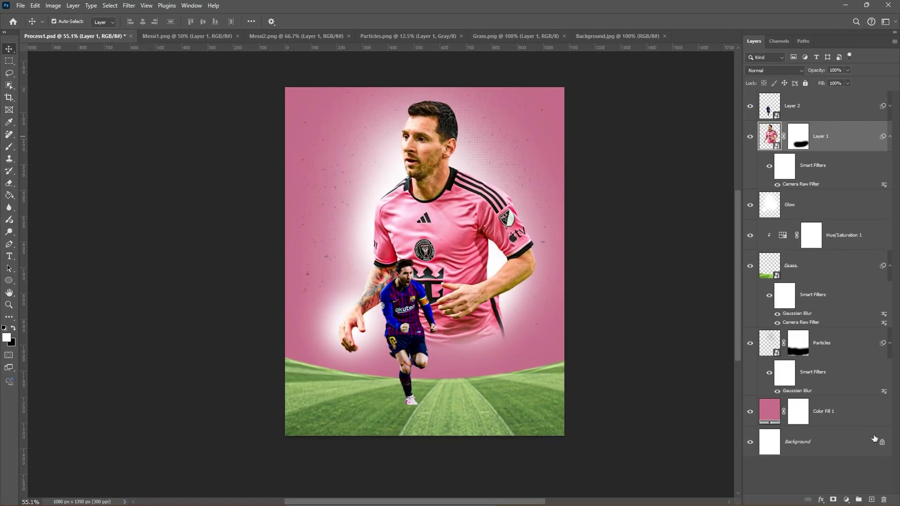
Add a layer above Layer 1 and paint a single black dab at the runner's foot with a 300 px soft round brush
click(872, 501)
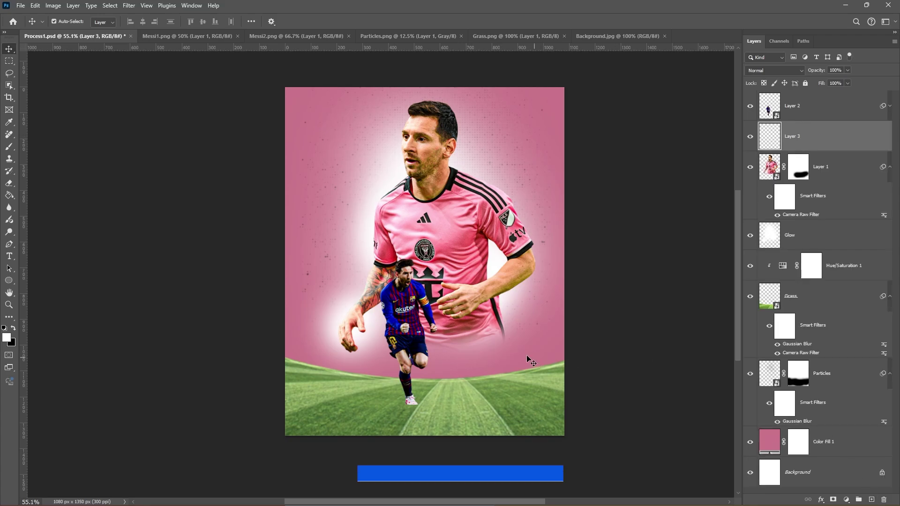
key(b)
right_click(462, 294)
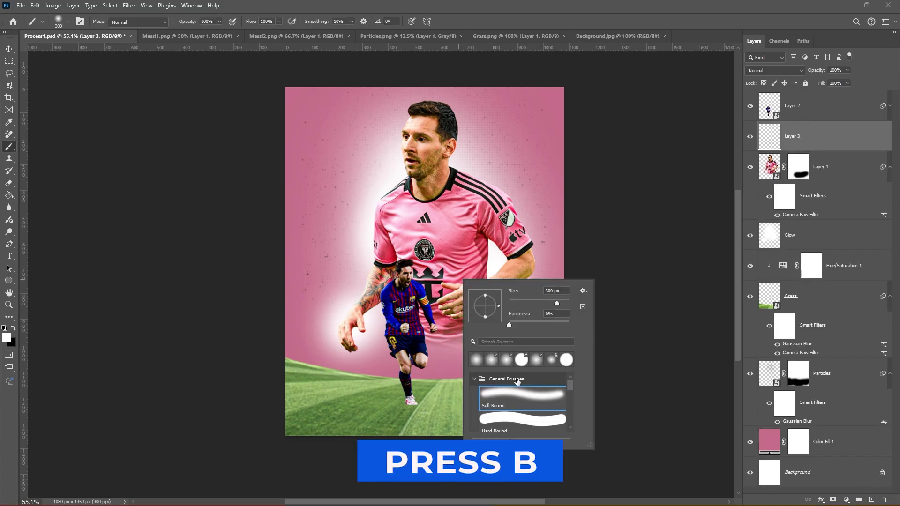
click(13, 329)
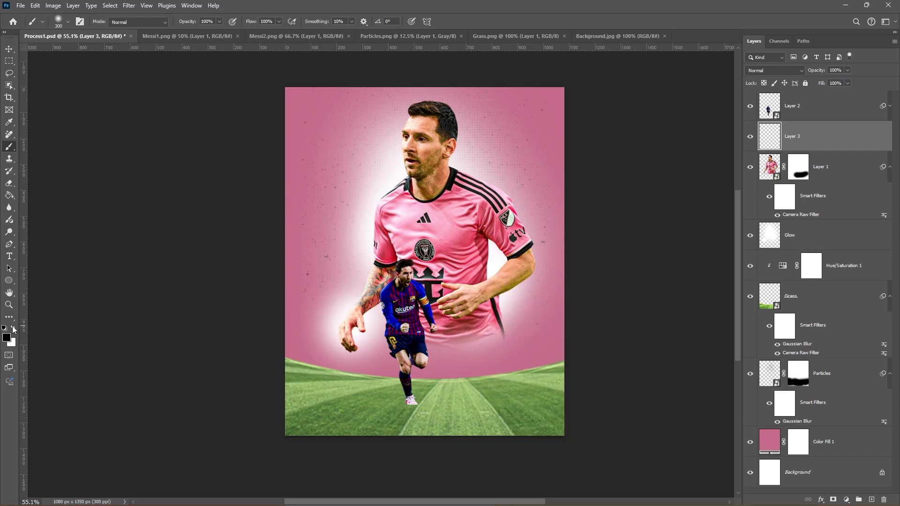
click(420, 400)
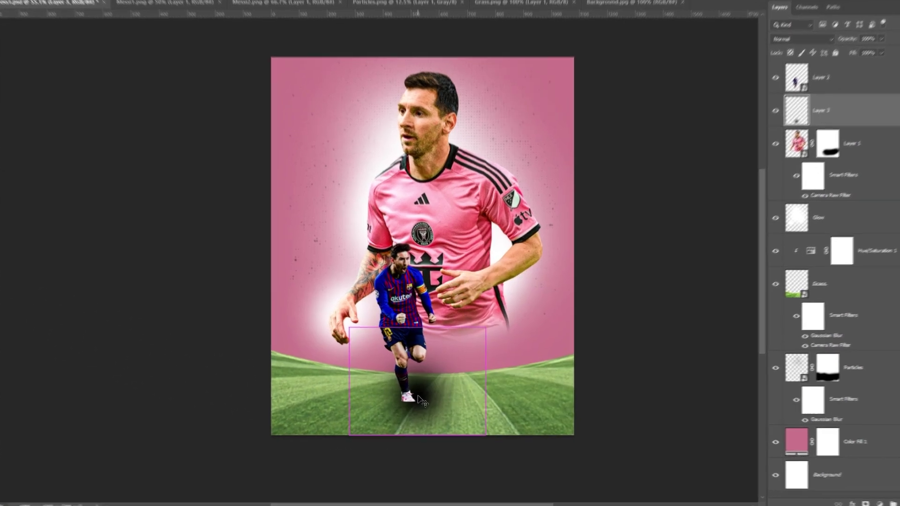
Flatten the black dab into a thin contact shadow under the runner's foot and set its layer opacity to 79%
key(ctrl+t)
drag(419, 333, 420, 350)
drag(407, 314, 407, 316)
drag(408, 412, 446, 388)
drag(392, 374, 393, 382)
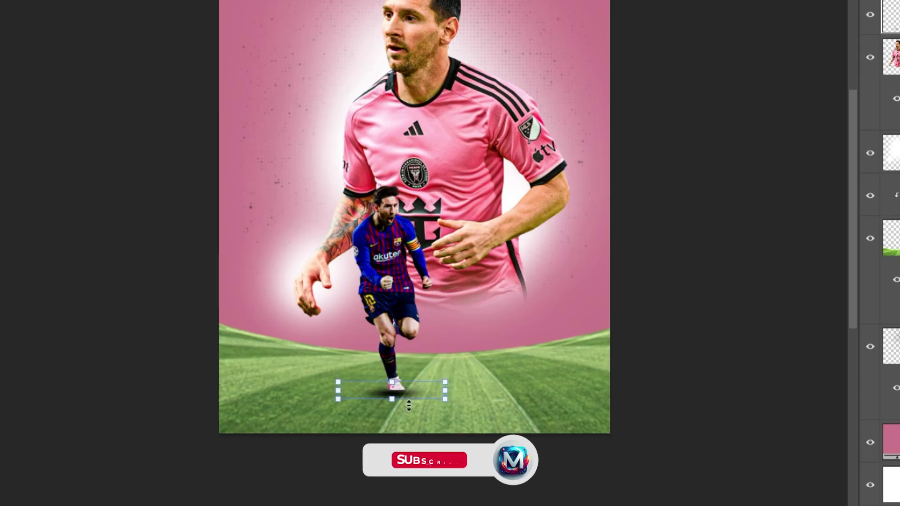
key(shift+Right)
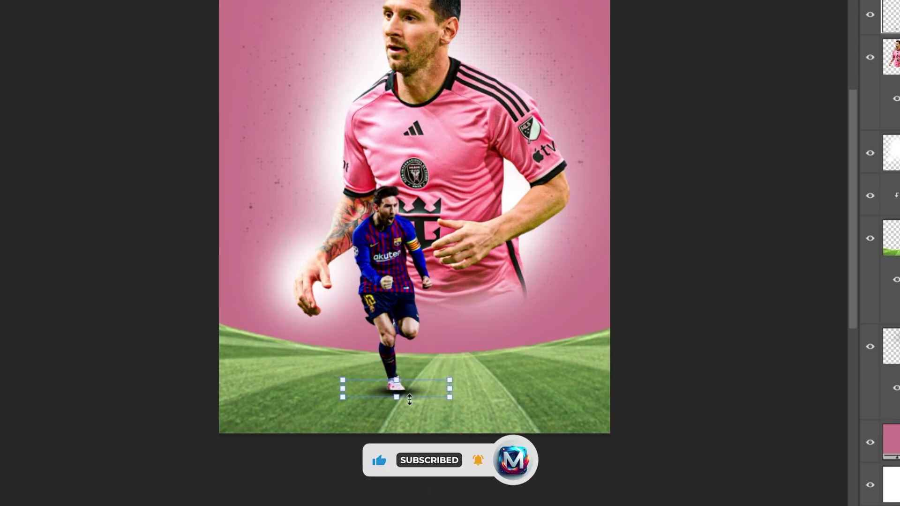
key(Return)
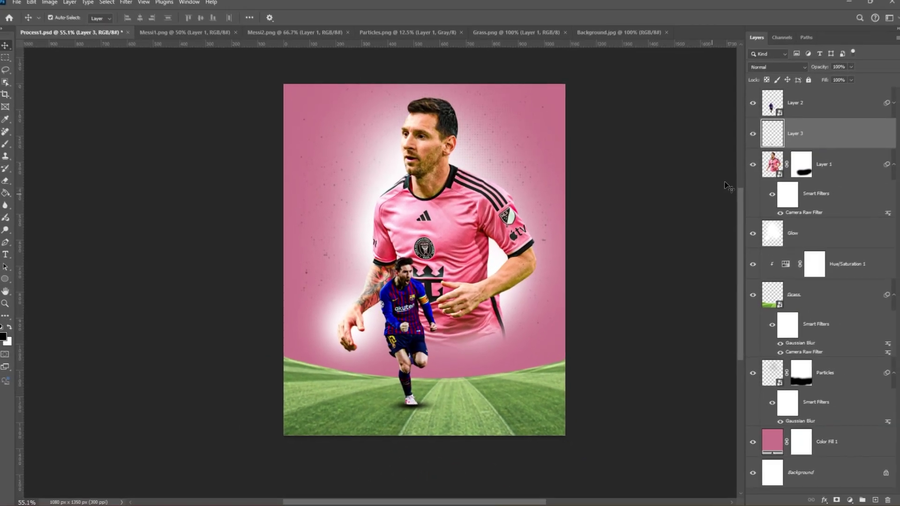
click(848, 70)
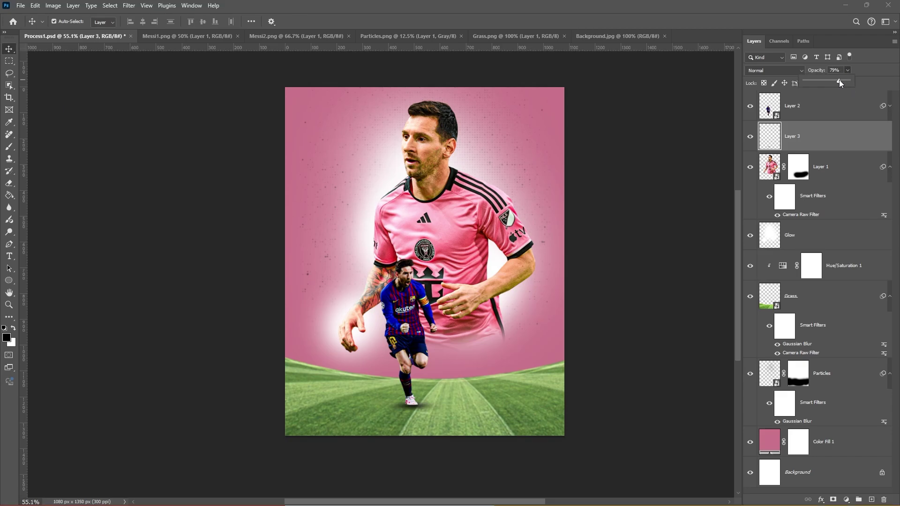
Add a layer above Layer 2 and set the foreground color to #cb768a, sampled from the poster's pink background
click(791, 111)
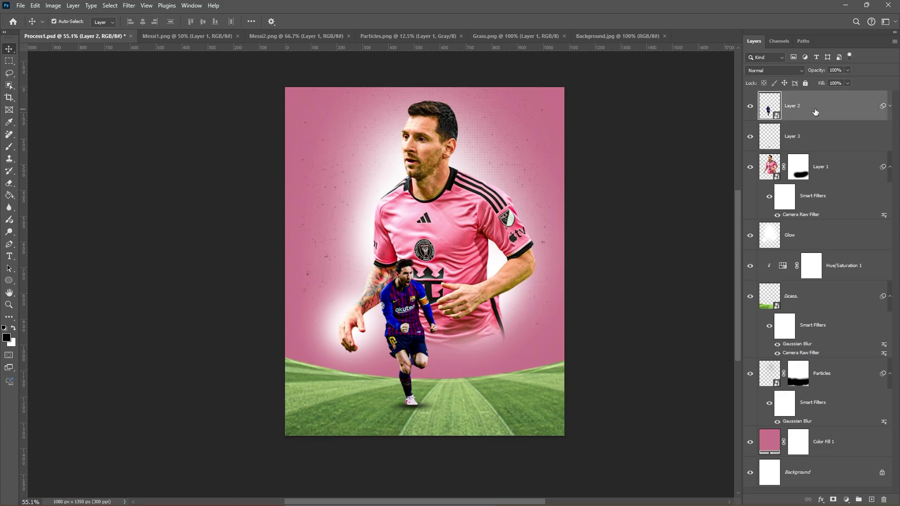
click(873, 500)
key(b)
scroll(455, 323, down, 2)
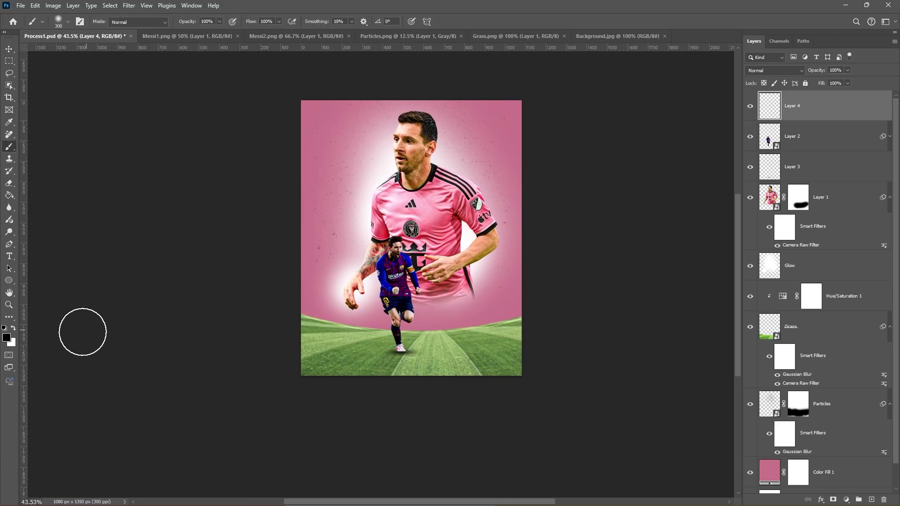
click(10, 341)
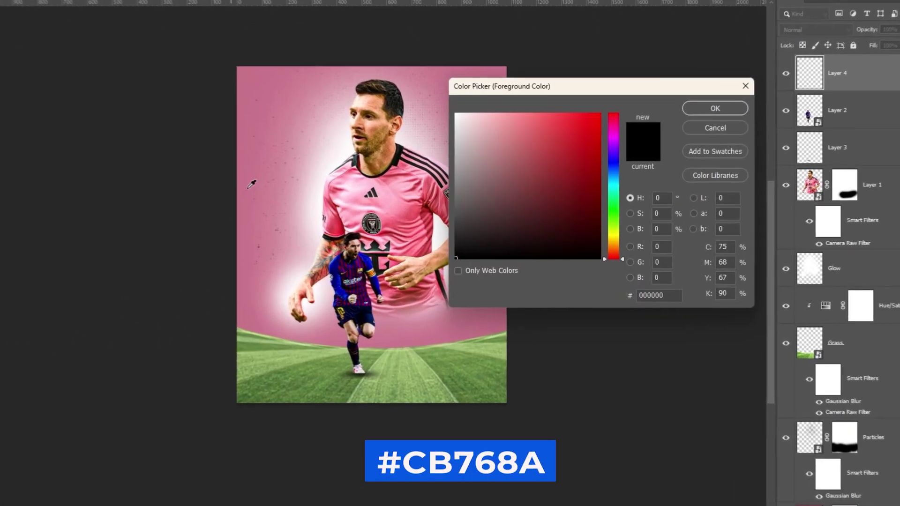
click(310, 183)
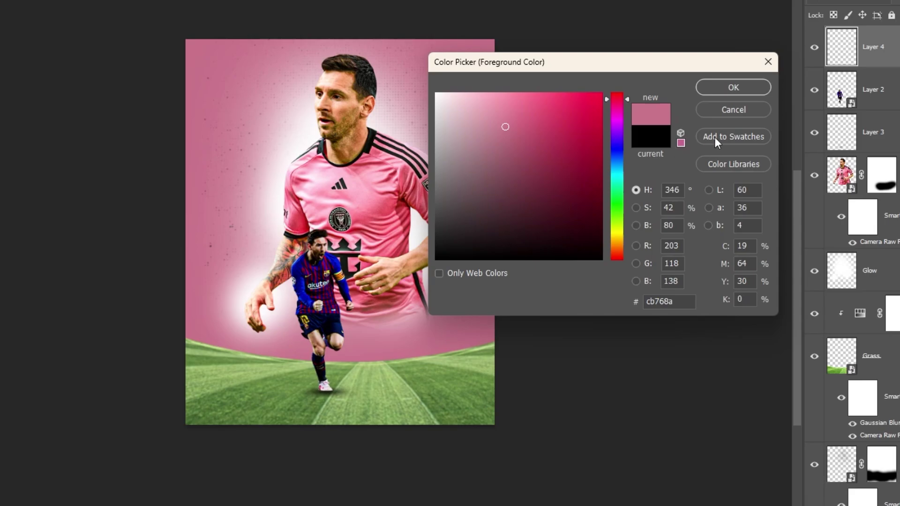
click(755, 90)
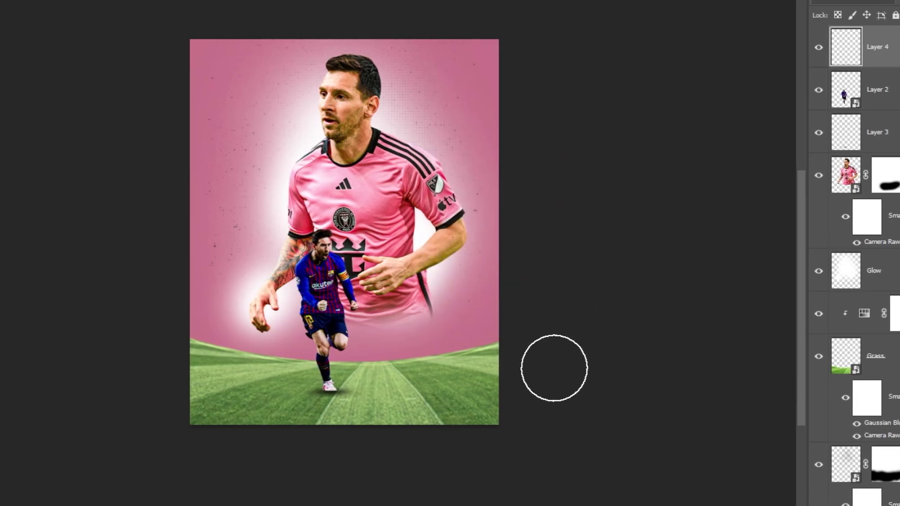
Paint a soft pink fade over the grass along the poster's lower edge with an enlarged soft brush
key(bracketright)
key(bracketright)
key(bracketright)
mouse_move(573, 402)
mouse_down()
mouse_move(529, 412)
mouse_move(71, 412)
mouse_move(285, 446)
mouse_up()
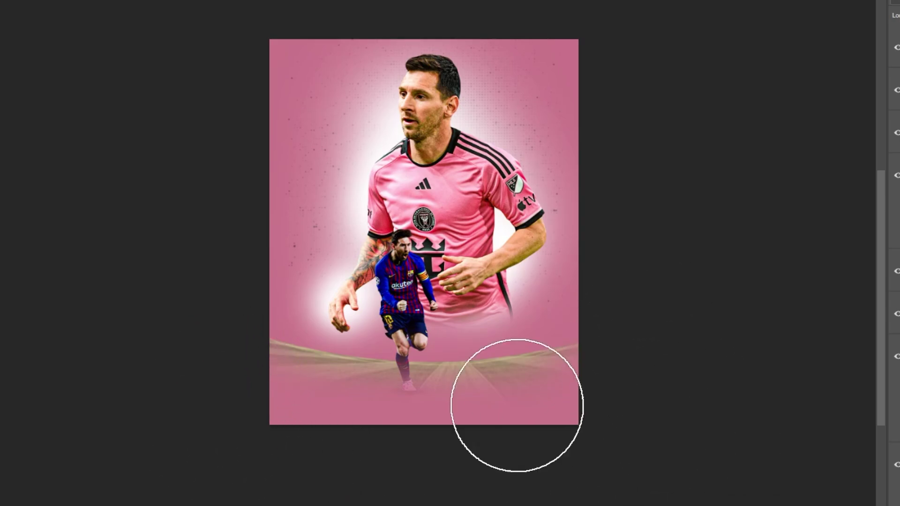
key(v)
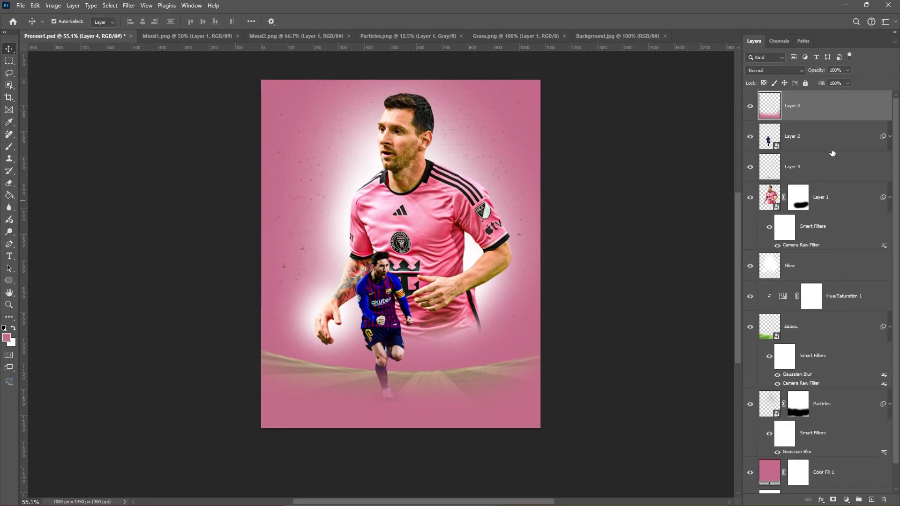
Rename the runner's shadow layer, Layer 3, as Shadow
click(814, 140)
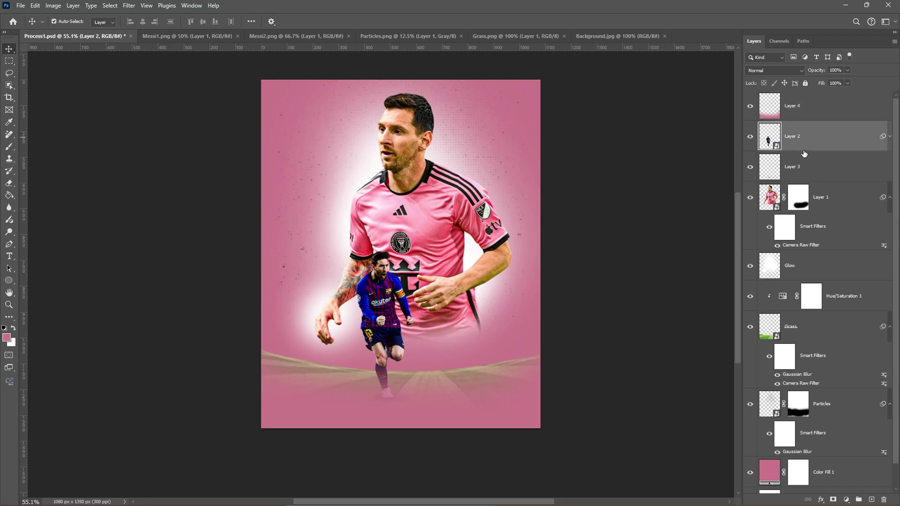
double_click(793, 167)
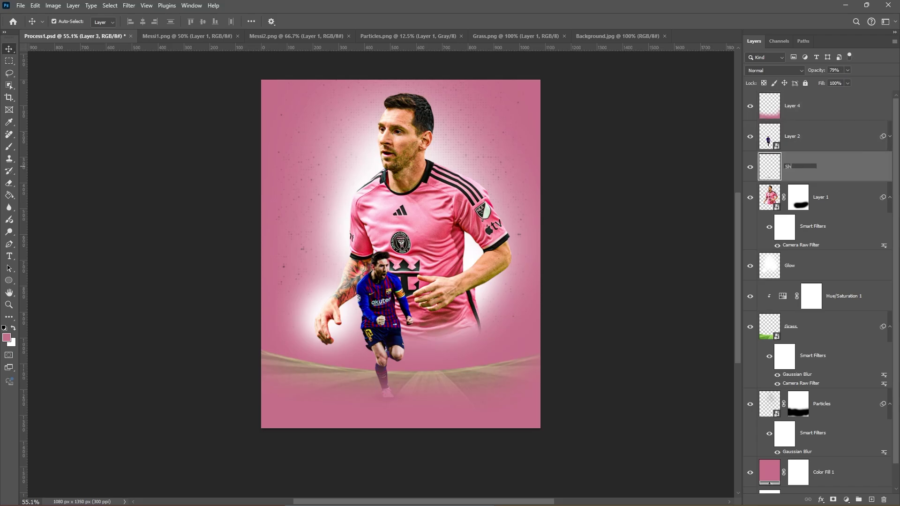
key(Return)
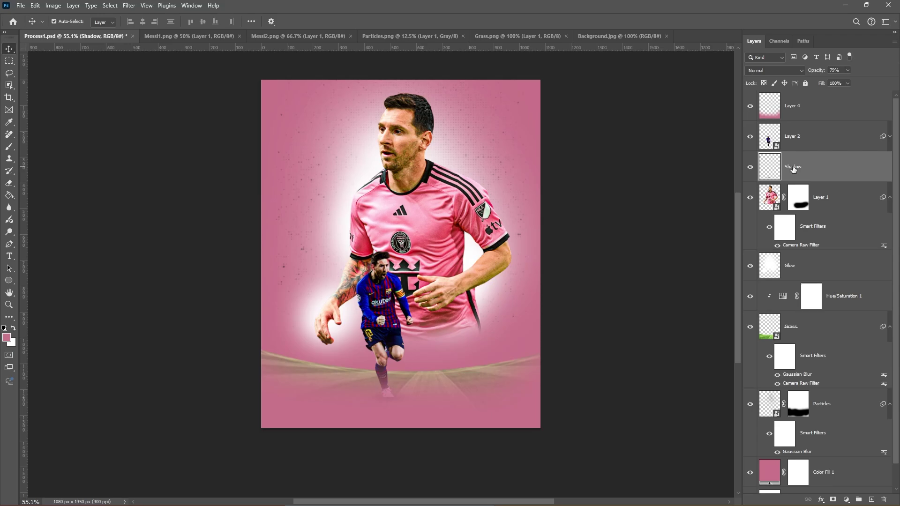
Group Layer 2, Shadow and Layer 1, name the group Messi, and check it by toggling its visibility
click(816, 144)
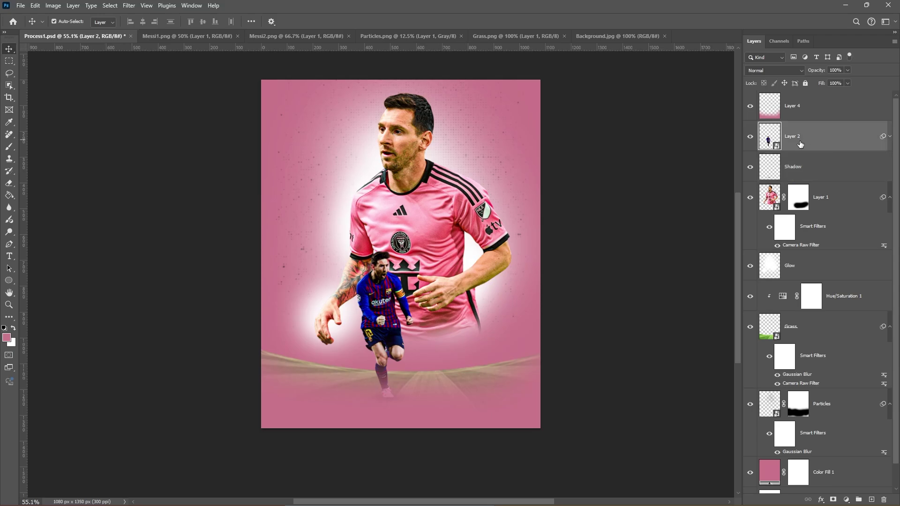
shift+click(840, 211)
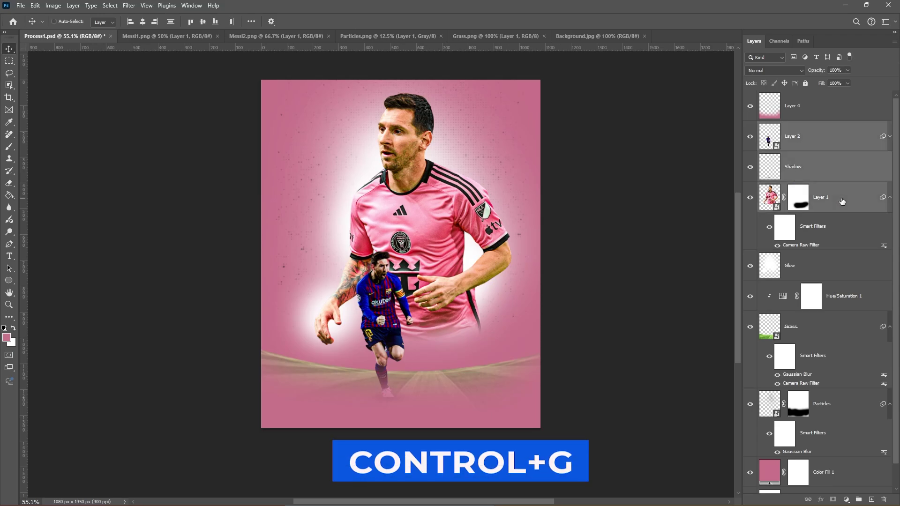
key(ctrl+g)
double_click(786, 127)
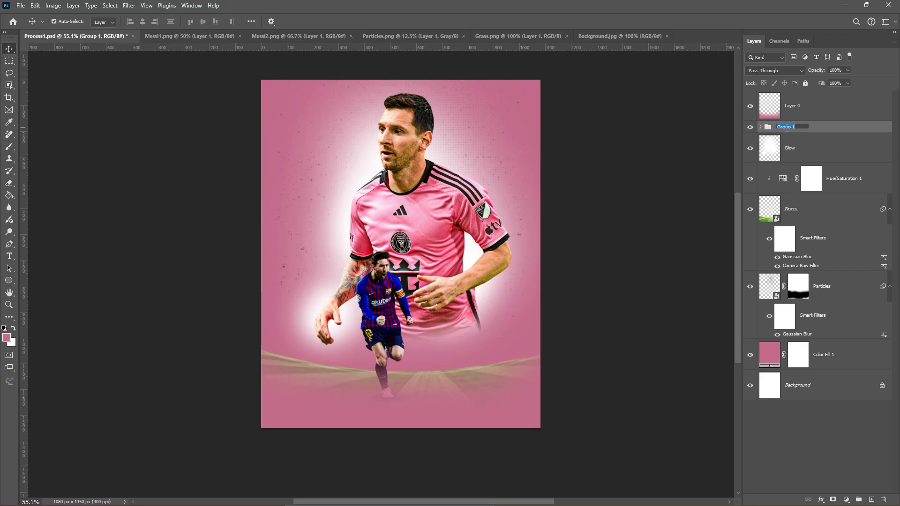
key(Return)
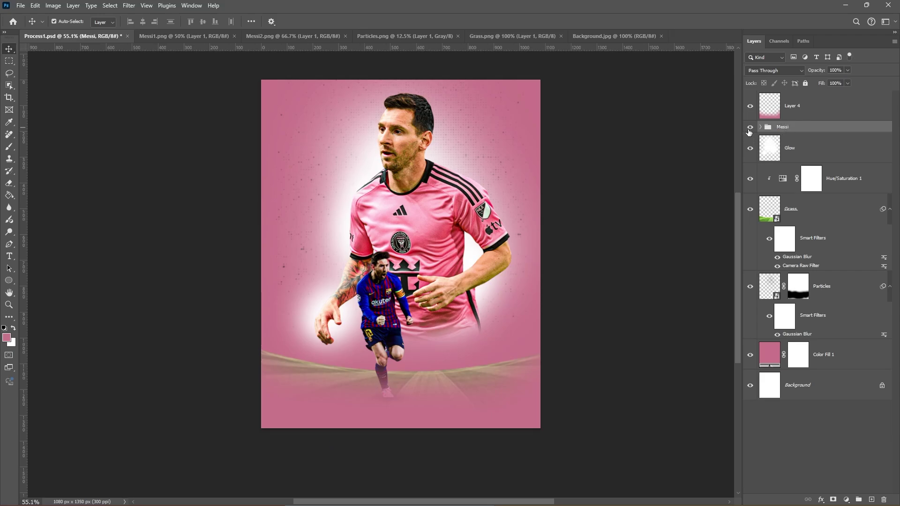
click(749, 131)
click(750, 130)
Add the white text MESSI above the Glow layer in Micro Technic Extended Bold at 27.12 pt
click(803, 144)
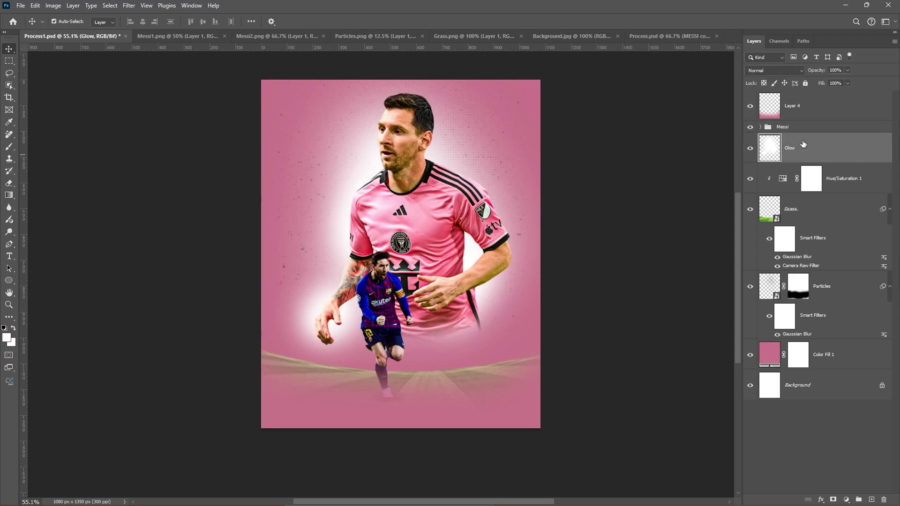
key(t)
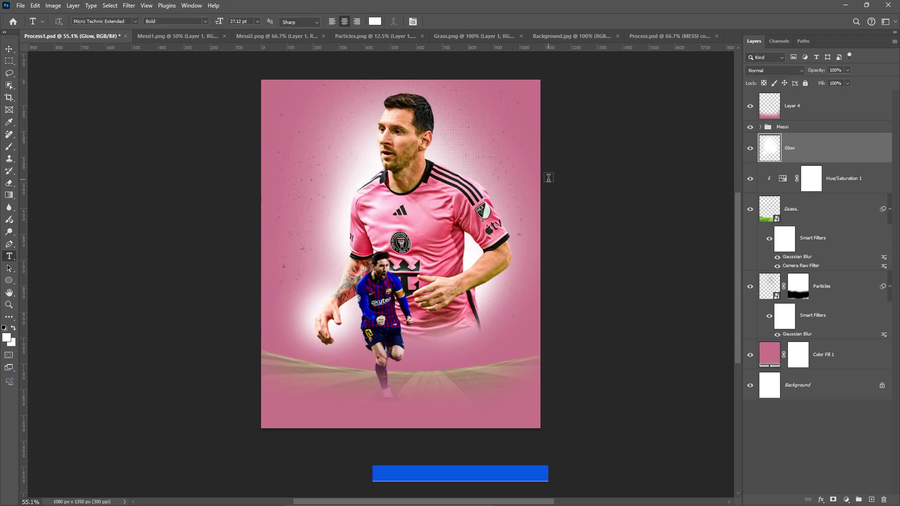
click(471, 148)
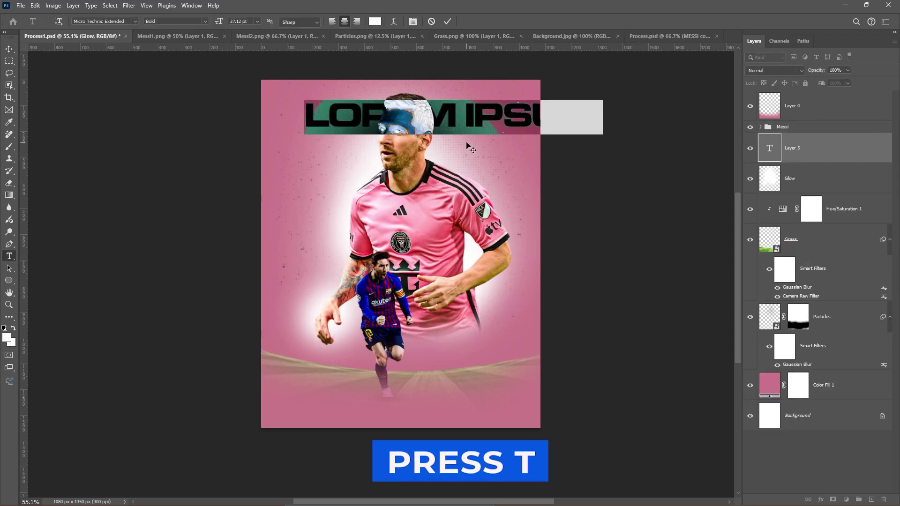
text(MESSI)
key(ctrl+Return)
key(v)
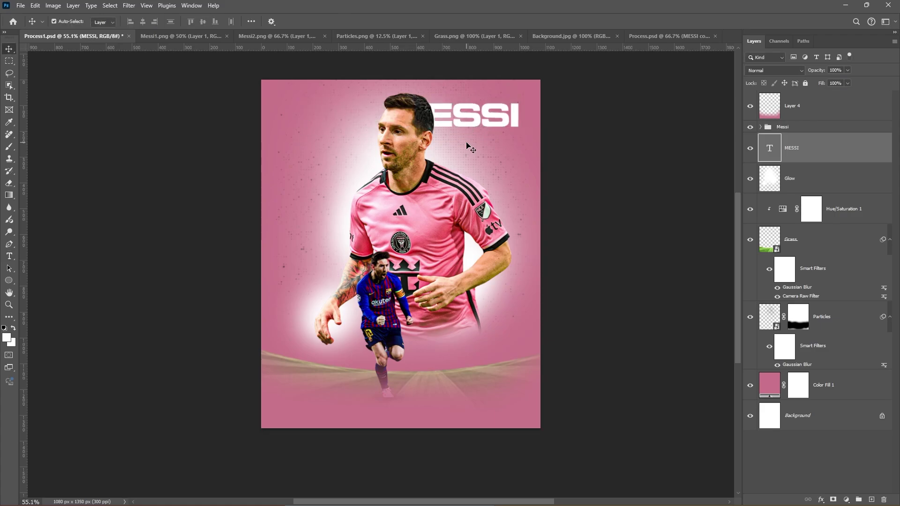
Set the tracking of the MESSI text to -40
double_click(463, 117)
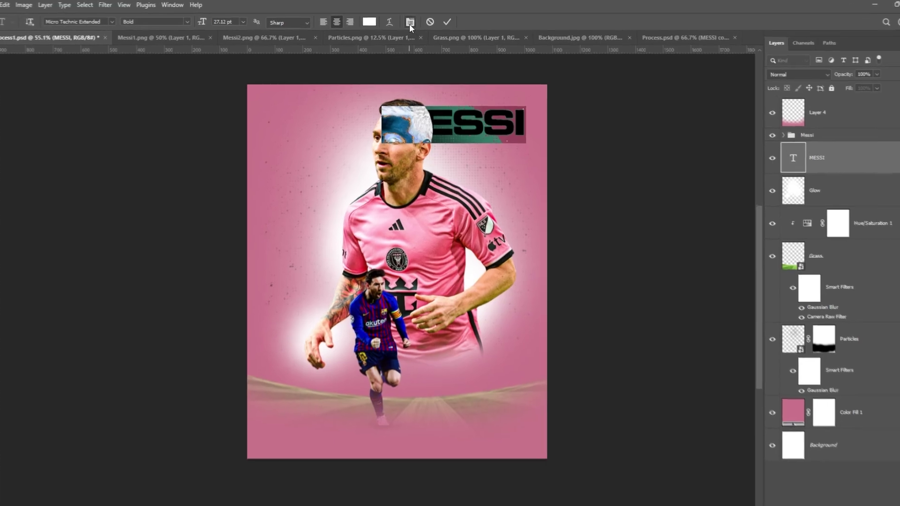
click(412, 21)
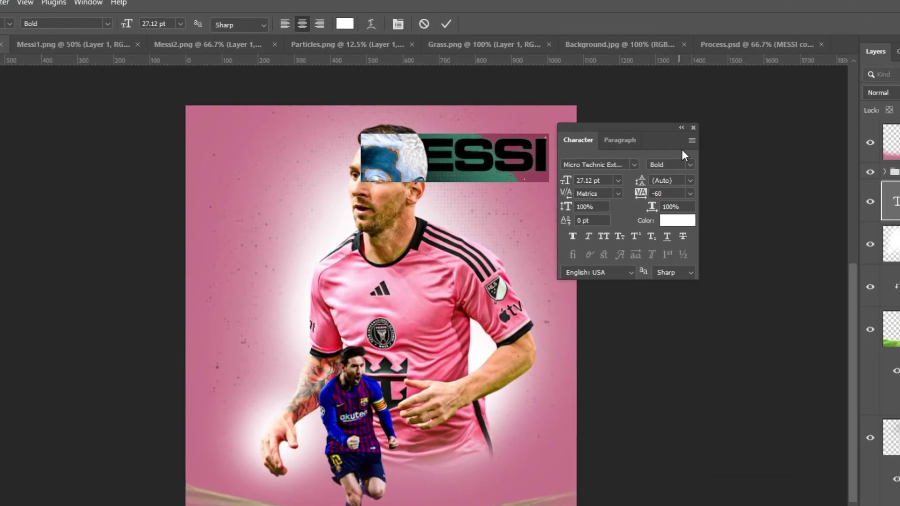
drag(641, 197, 640, 197)
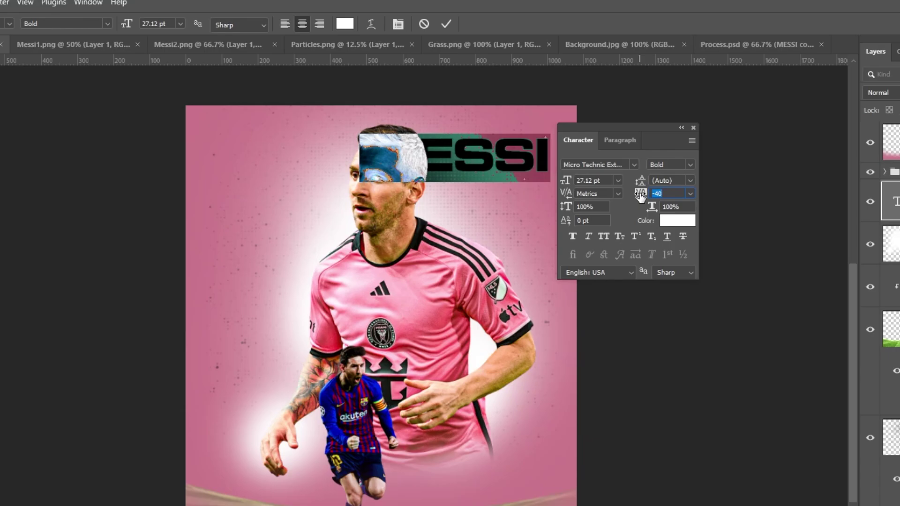
click(692, 128)
Place the MESSI text behind the large player's head, scale it to about 160% width and 191% height, and widen it slightly
key(ctrl+t)
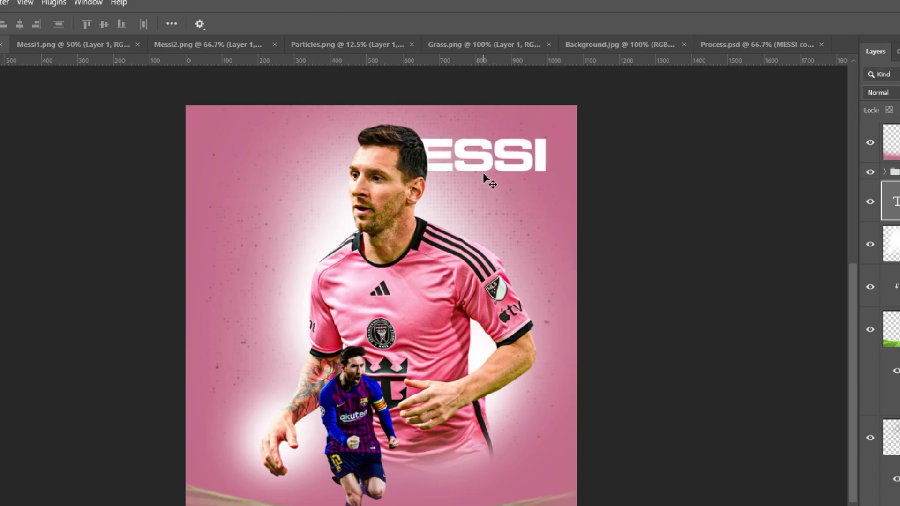
drag(483, 173, 409, 220)
mouse_move(476, 242)
mouse_down()
mouse_move(549, 262)
mouse_move(479, 227)
mouse_up()
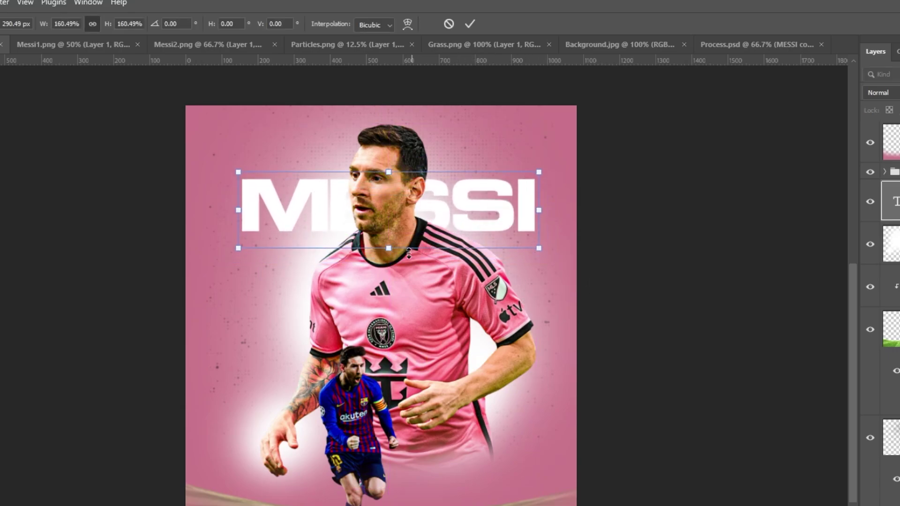
drag(389, 250, 390, 262)
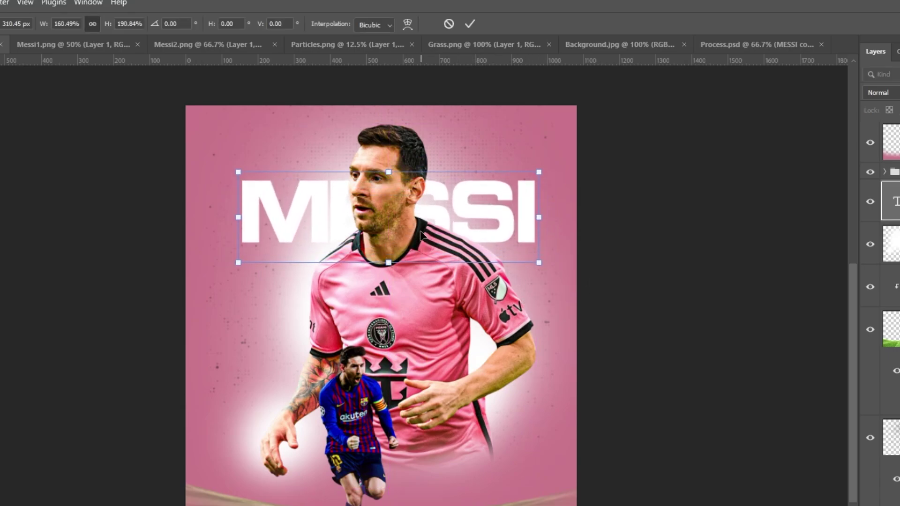
key(Return)
key(ctrl+t)
drag(535, 218, 543, 218)
key(Return)
Duplicate the MESSI text directly below the original, behind the large player's chest
drag(476, 237, 480, 316)
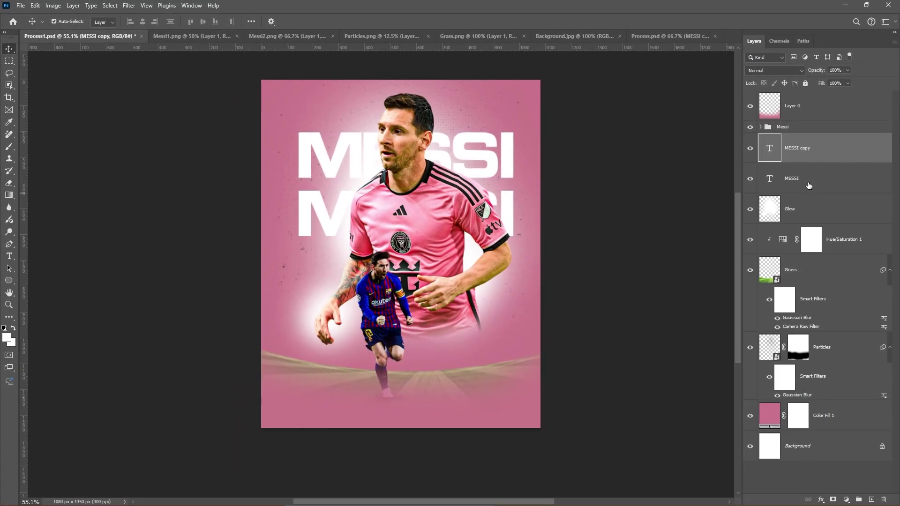
Mask both MESSI texts and use linear gradients to fade the lower word's top edge and the upper word's bottom edge
click(834, 500)
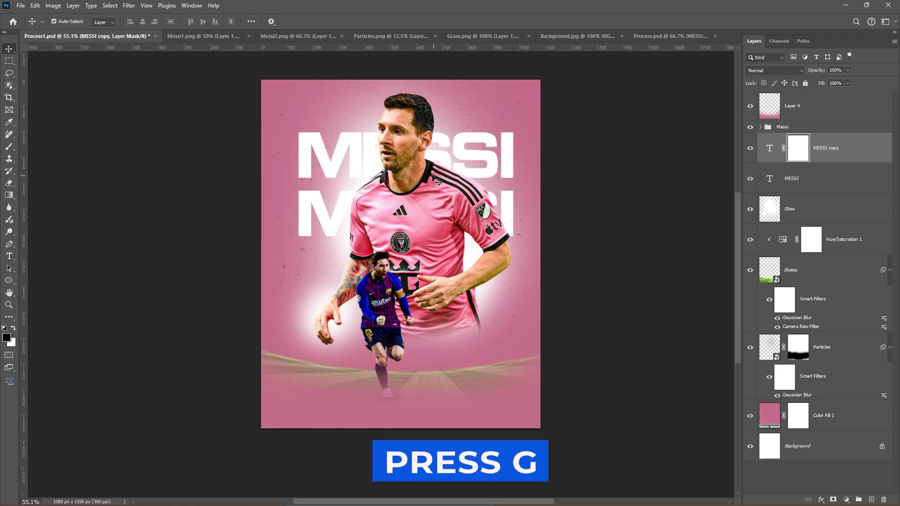
key(g)
click(148, 22)
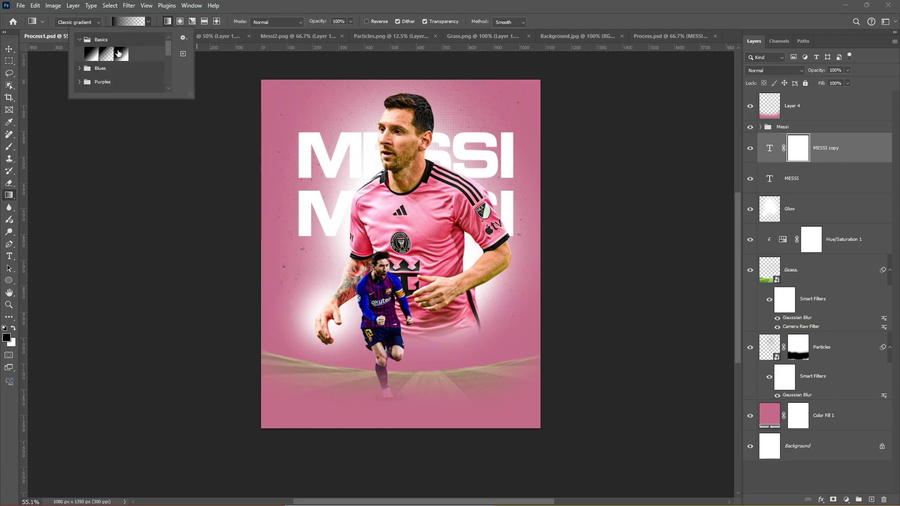
click(147, 23)
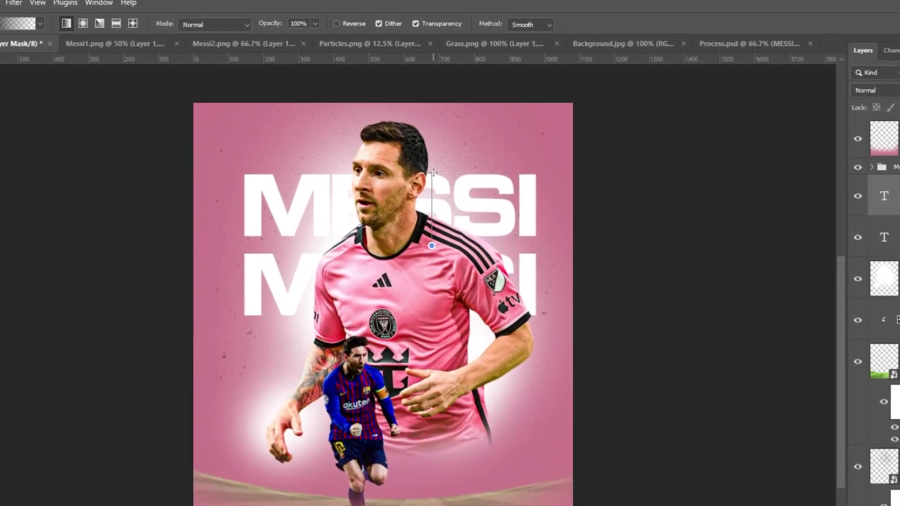
drag(434, 181, 455, 342)
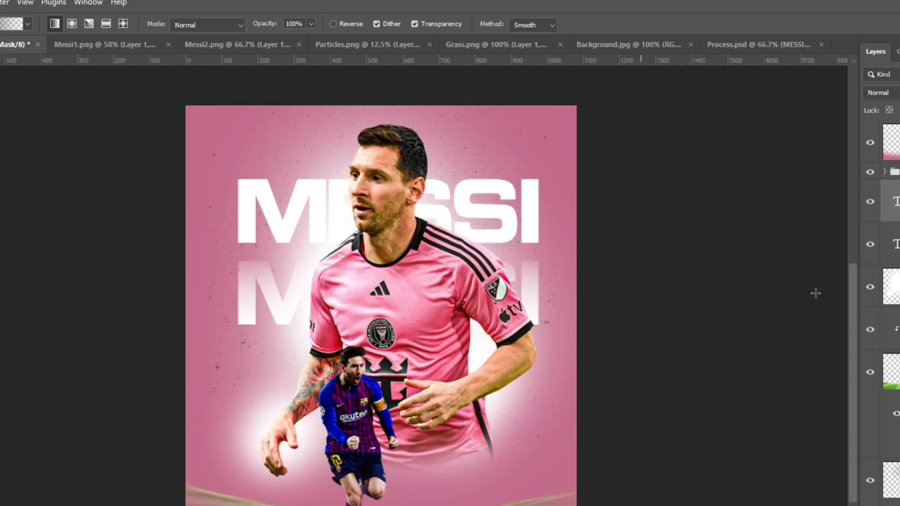
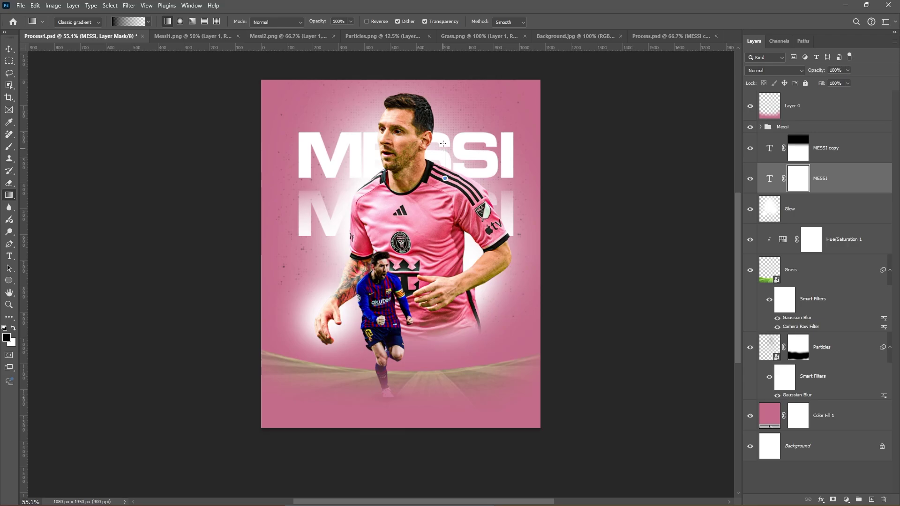
key(v)
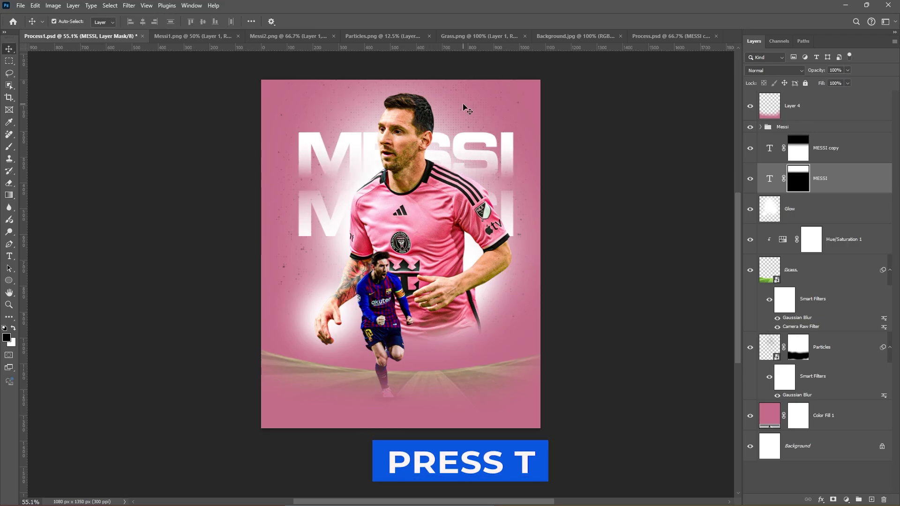
Start a new white text line above the MESSI copy layer with a size of 11 pt and tracking of 840
key(alt+bracketright)
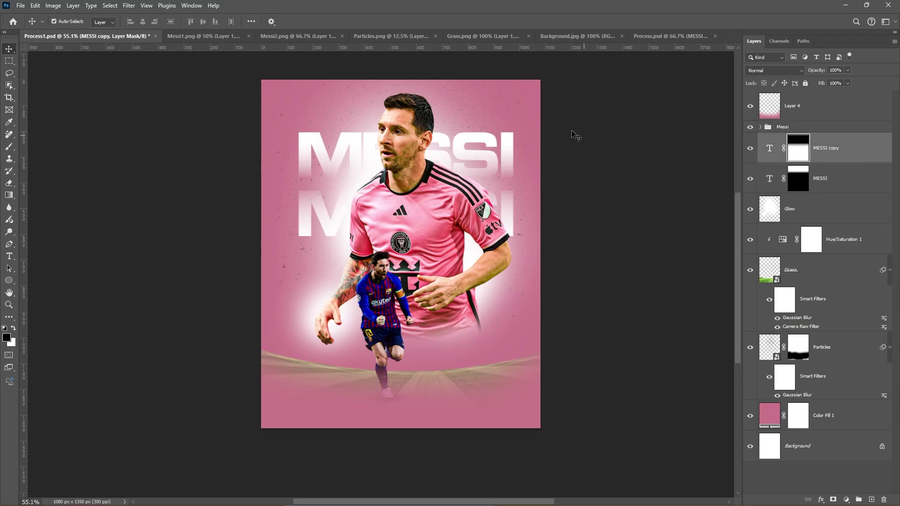
key(t)
click(473, 97)
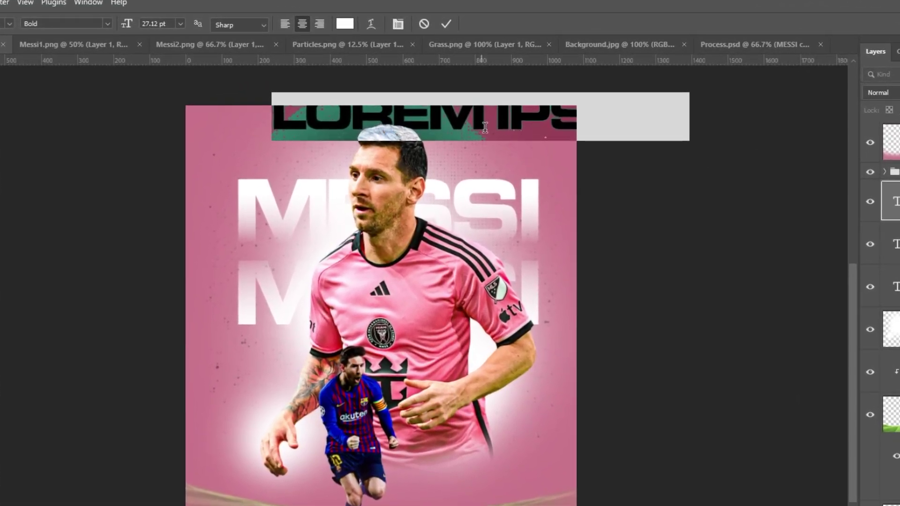
click(402, 24)
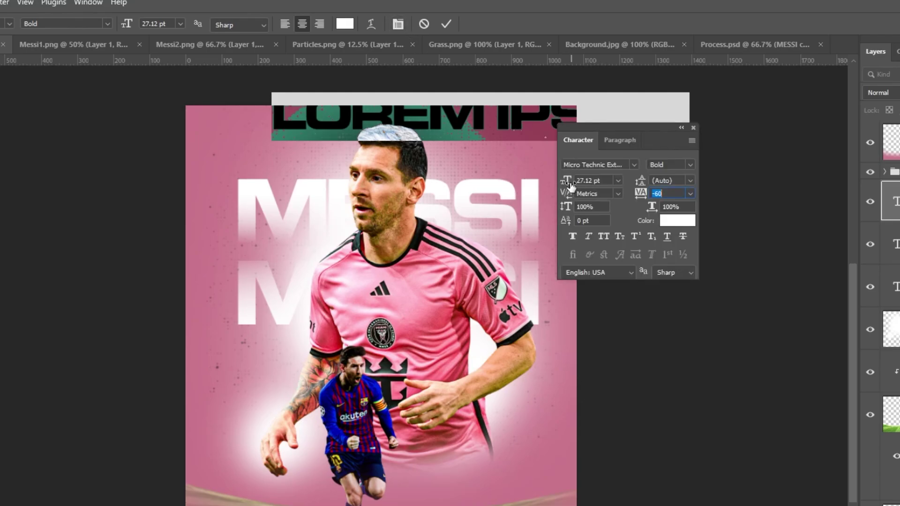
drag(570, 185, 563, 185)
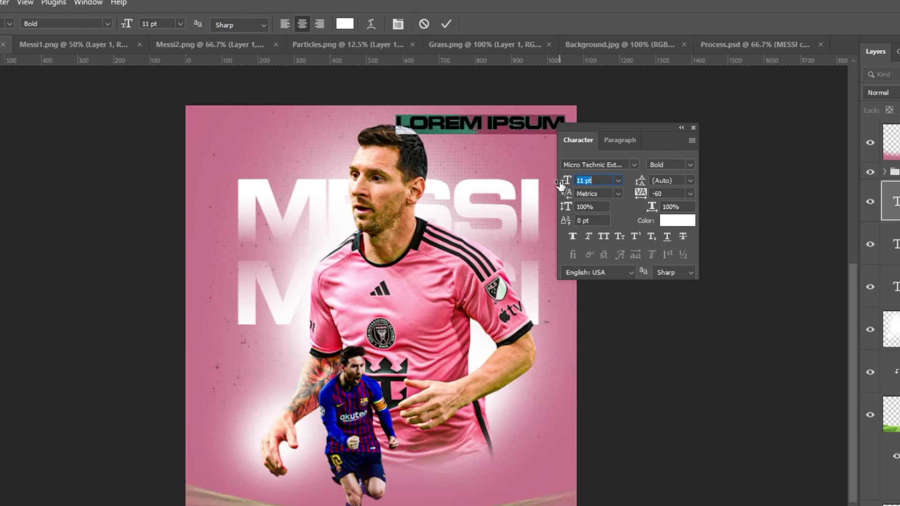
text(840)
key(Return)
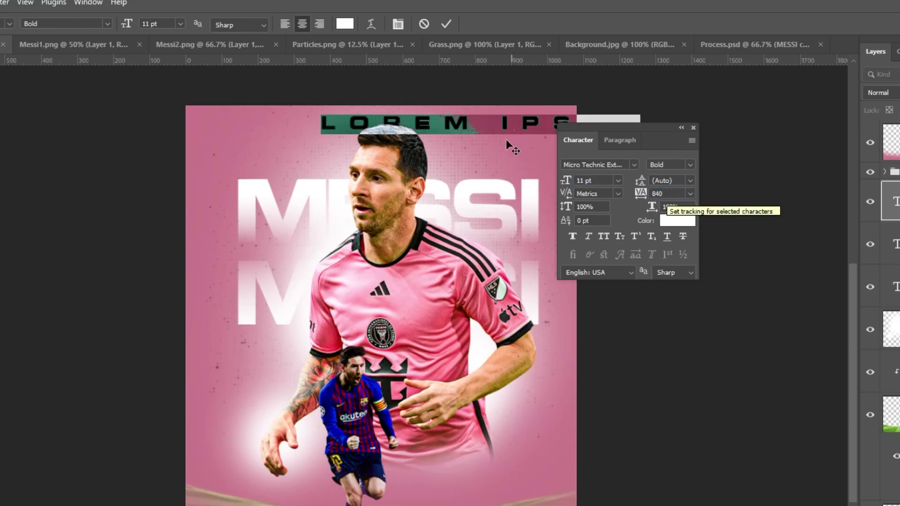
Enter LIONEL MESSI in the new text line and place it between the two MESSI words, behind the large player
text(LIONE)
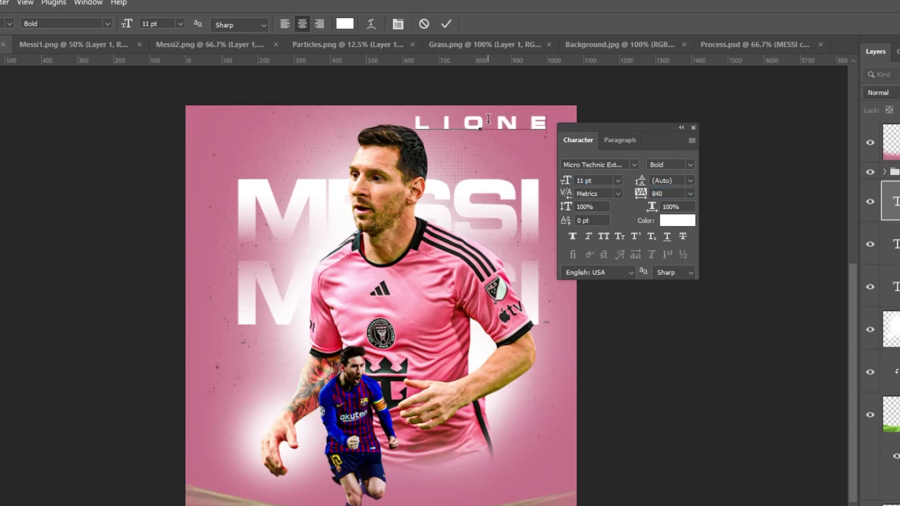
text(L MESSI)
key(ctrl+Return)
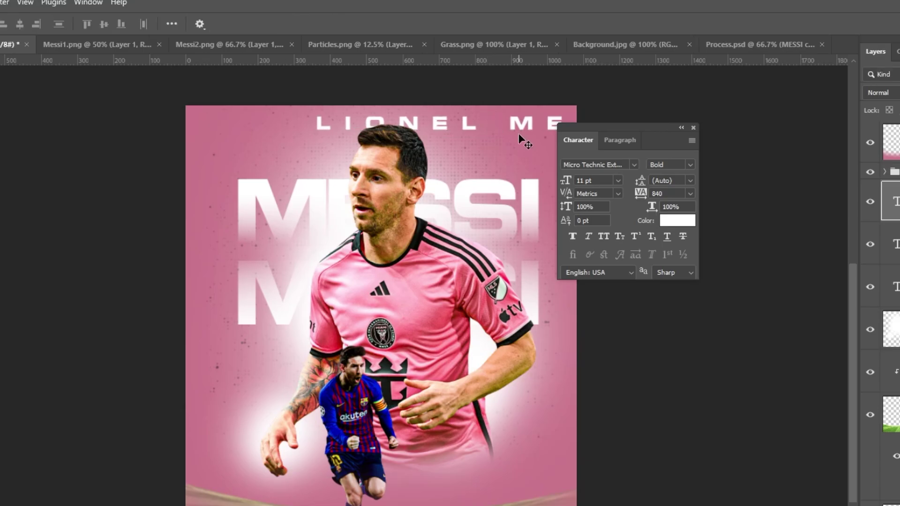
click(694, 128)
drag(519, 122, 422, 251)
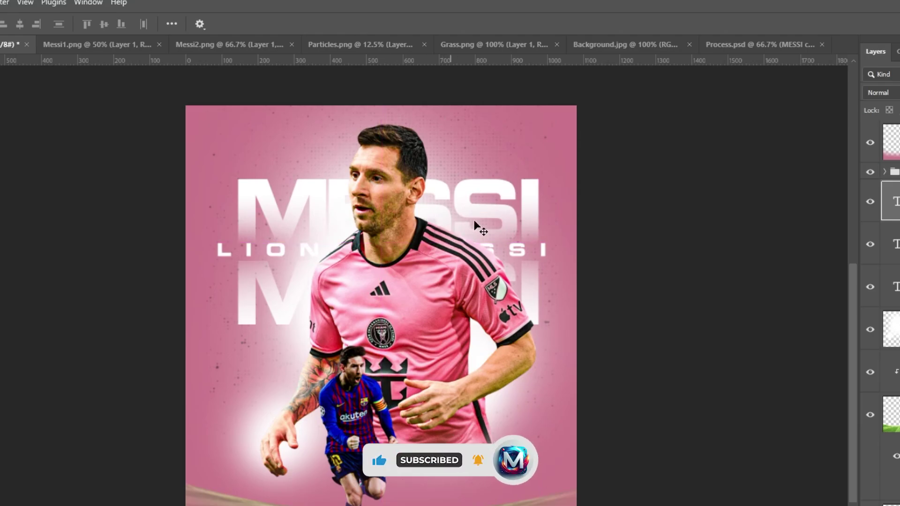
Add a second LIONEL MESSI text line near the poster's upper edge, behind the large player's head
key(t)
click(438, 133)
key(BackSpace)
text(LIONE)
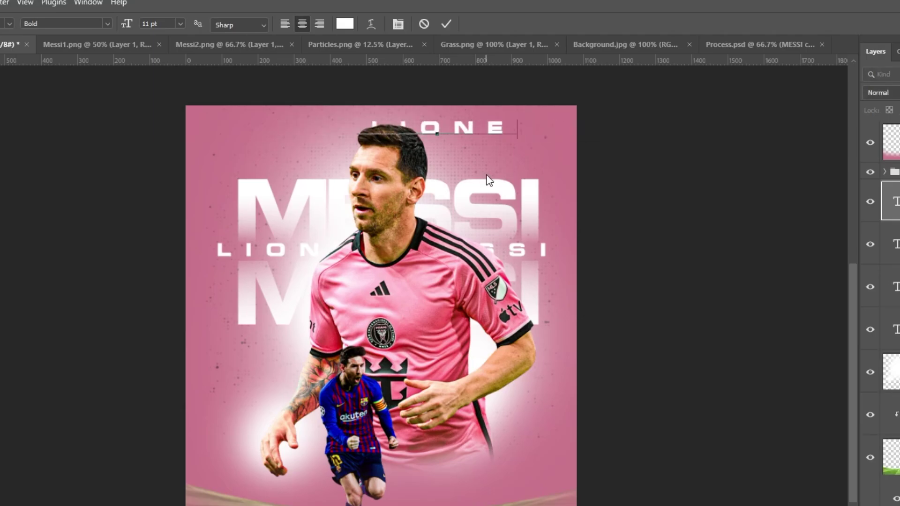
text(L MESSI)
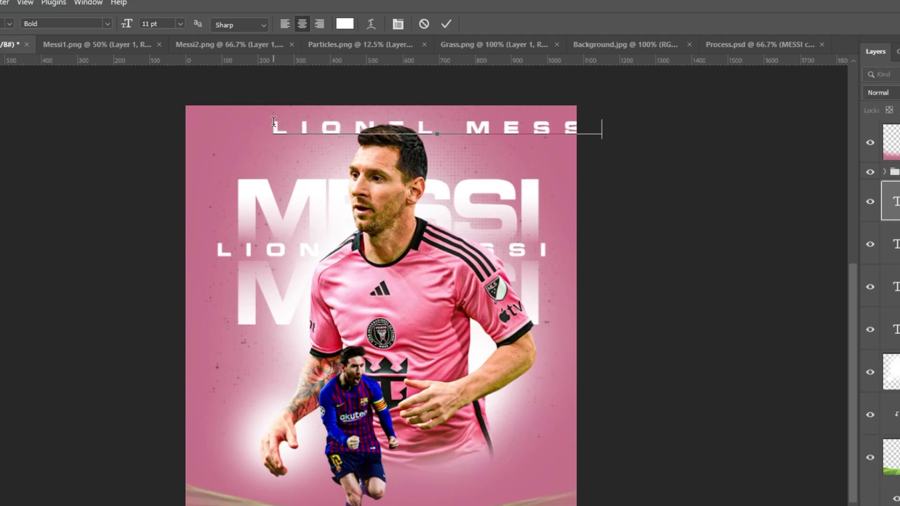
Set the second LIONEL MESSI line to 4 pt with tracking of 3140 and place it centred just above the upper MESSI word
key(ctrl+a)
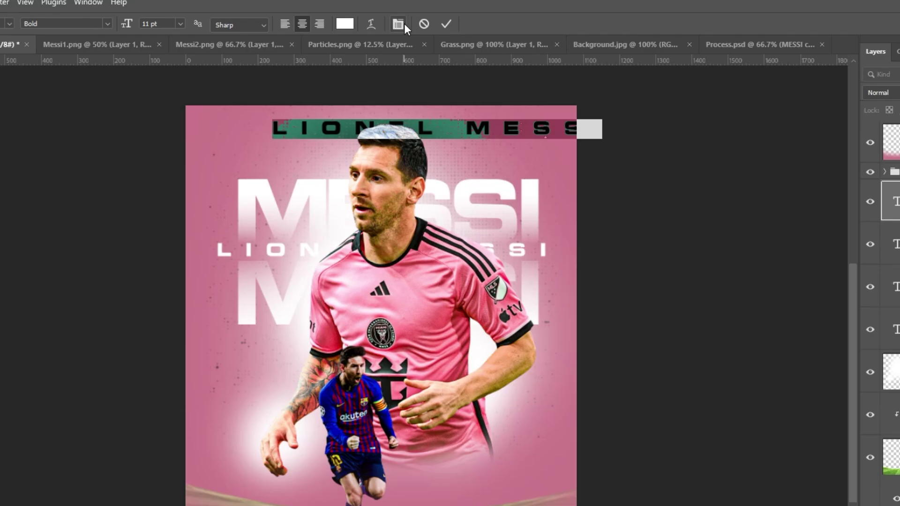
click(398, 24)
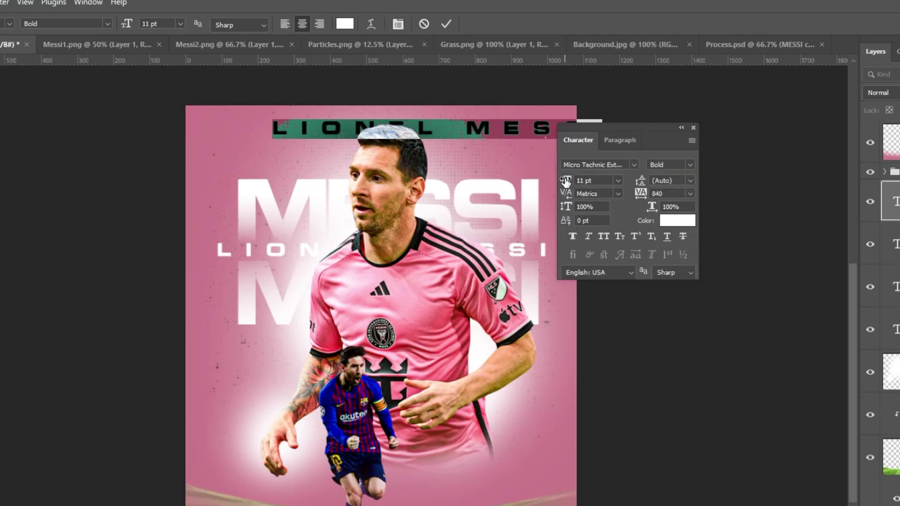
drag(566, 182, 561, 181)
click(666, 194)
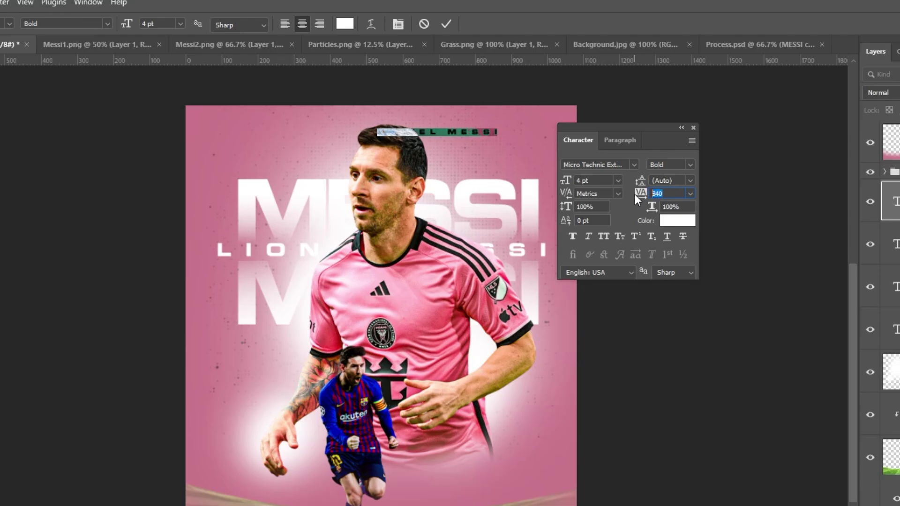
text(3140)
key(Return)
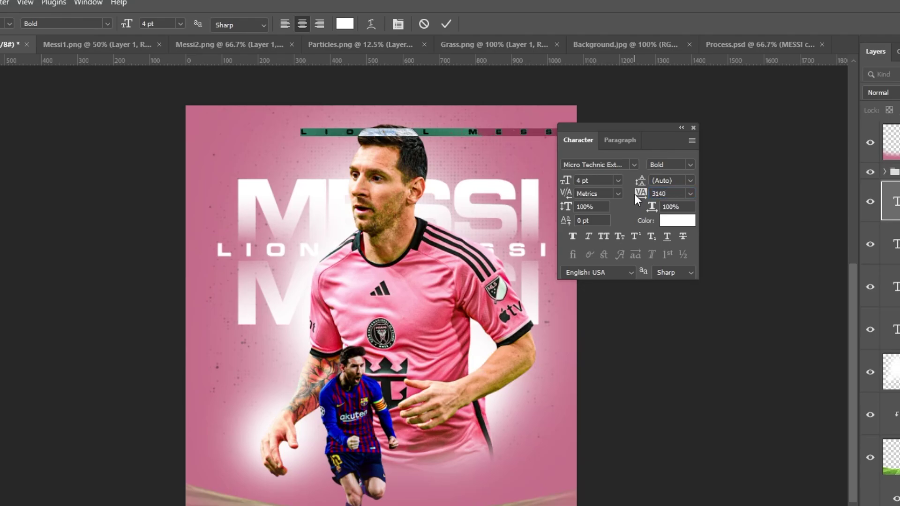
click(694, 127)
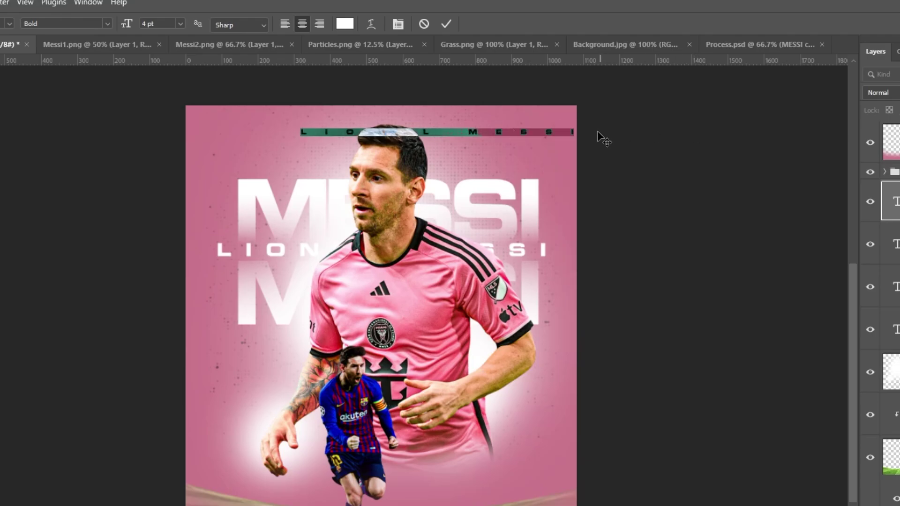
click(591, 131)
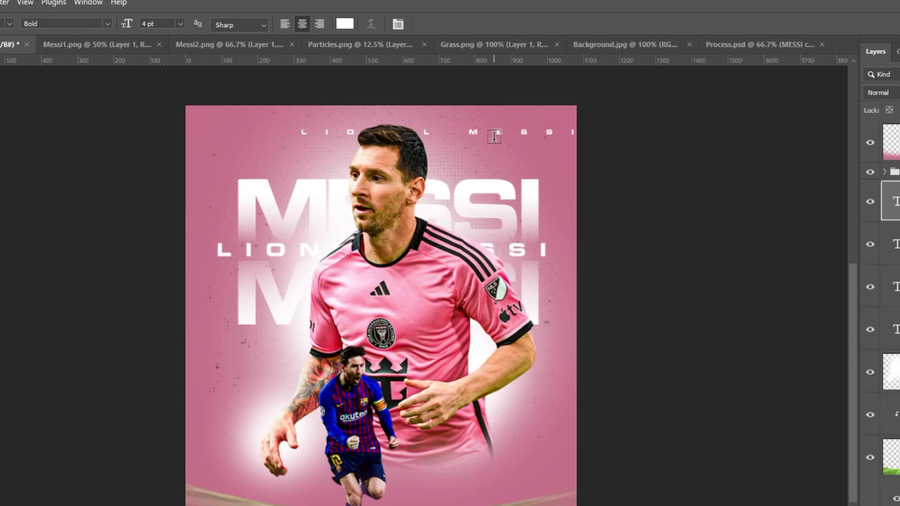
key(v)
drag(476, 131, 428, 172)
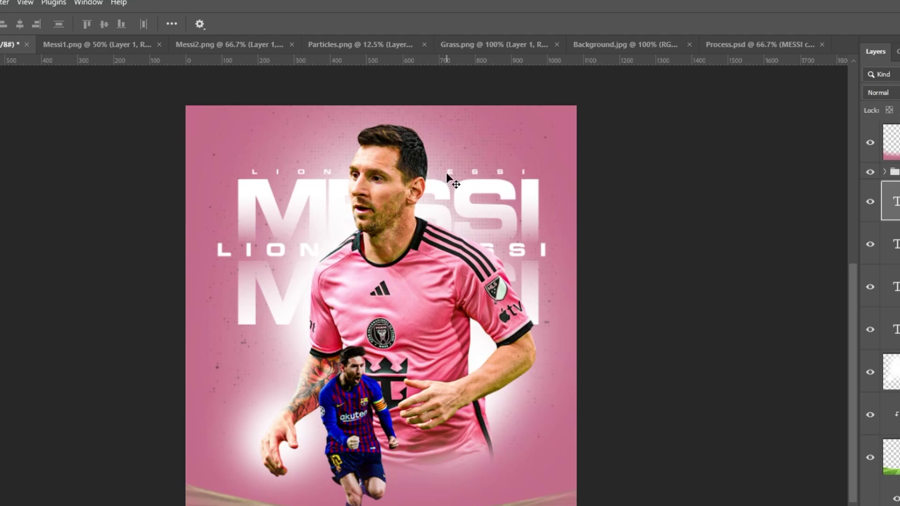
Recolour the small LIONEL MESSI line above the upper MESSI word to dark red #5d1e2e
double_click(447, 173)
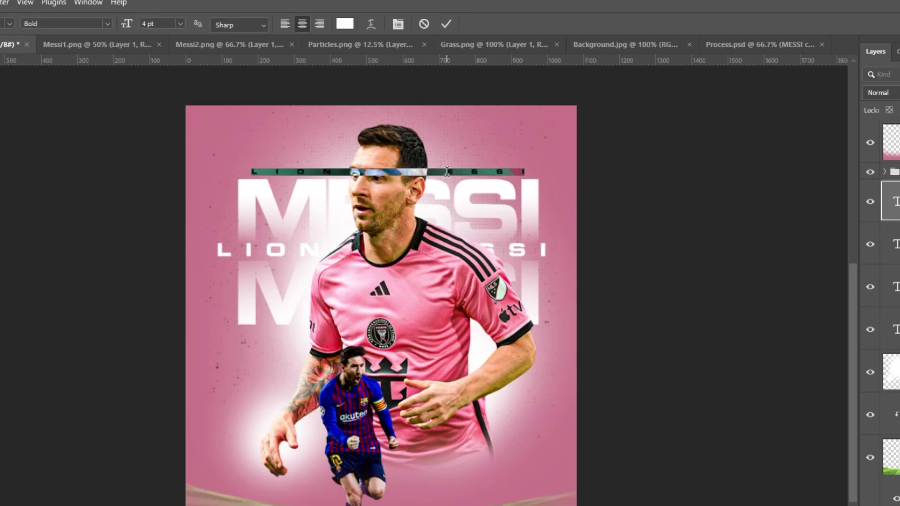
click(346, 25)
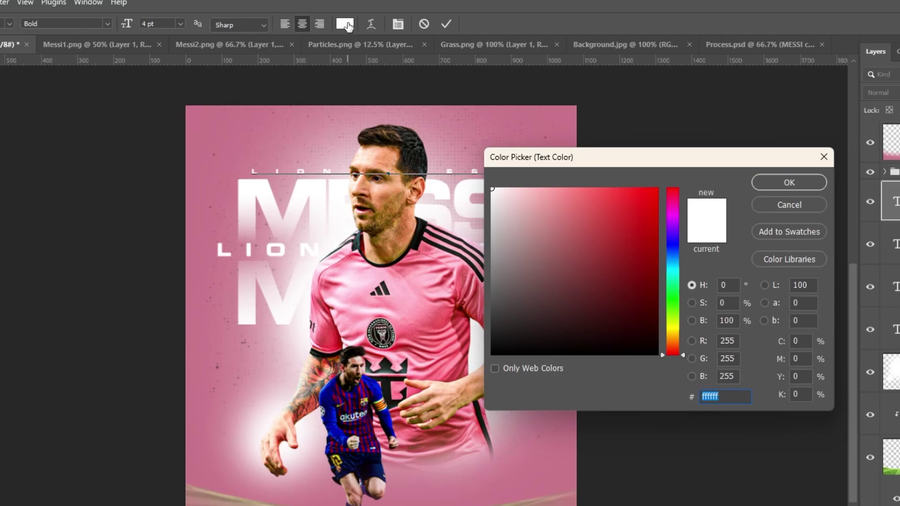
text(5d1)
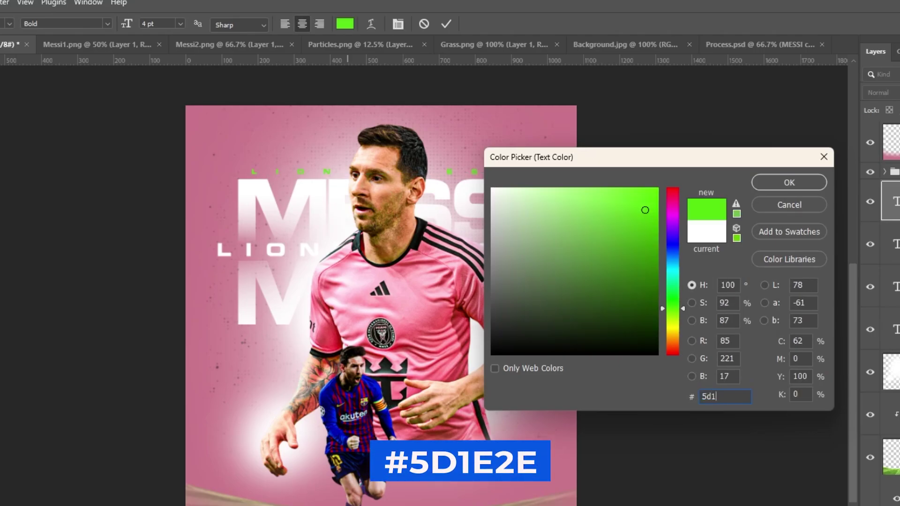
text(e2e)
click(806, 185)
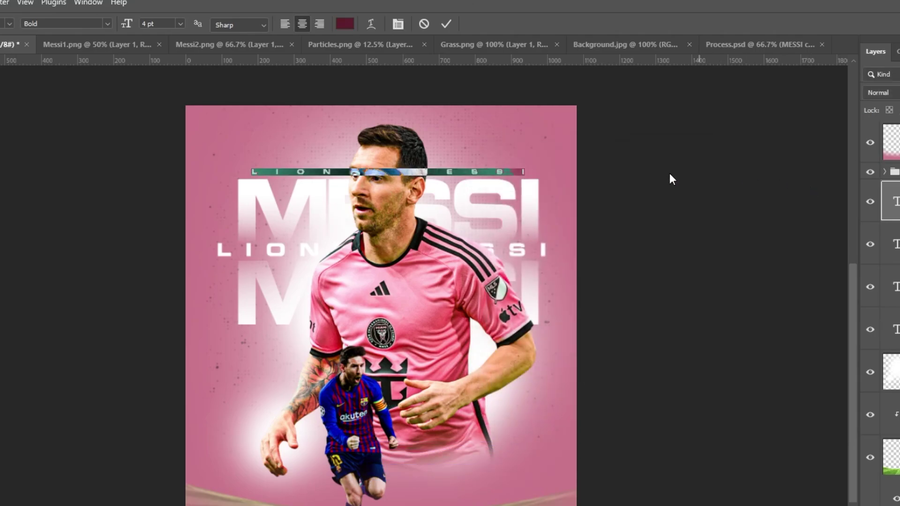
click(447, 24)
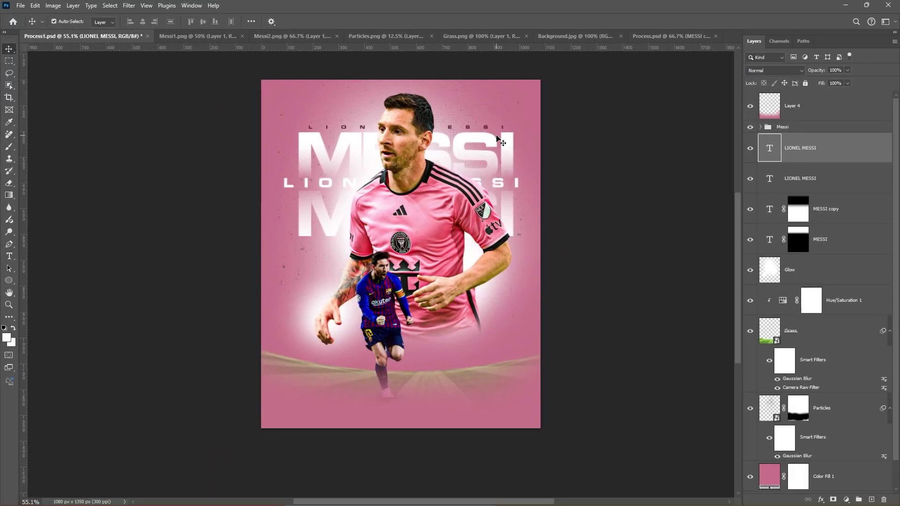
Group the four text layers under the name Text and toggle the group's visibility to compare the poster without it
shift+click(833, 237)
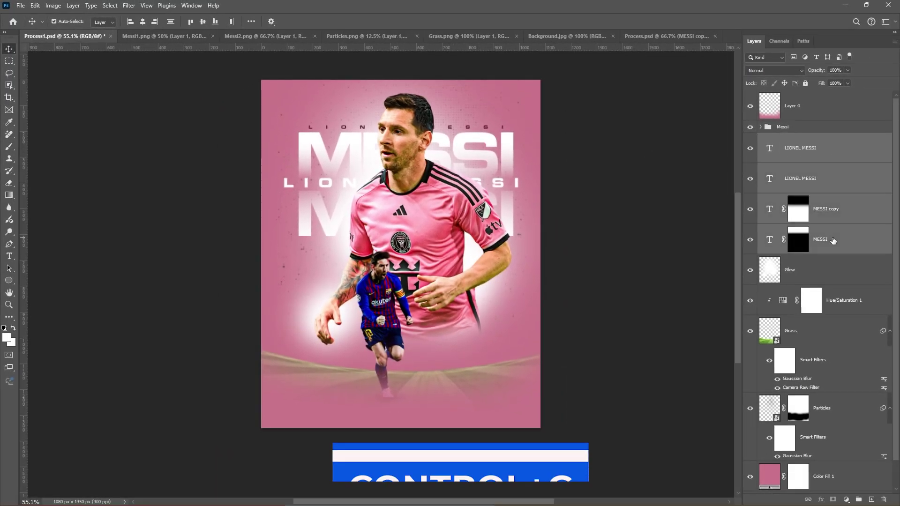
key(ctrl+g)
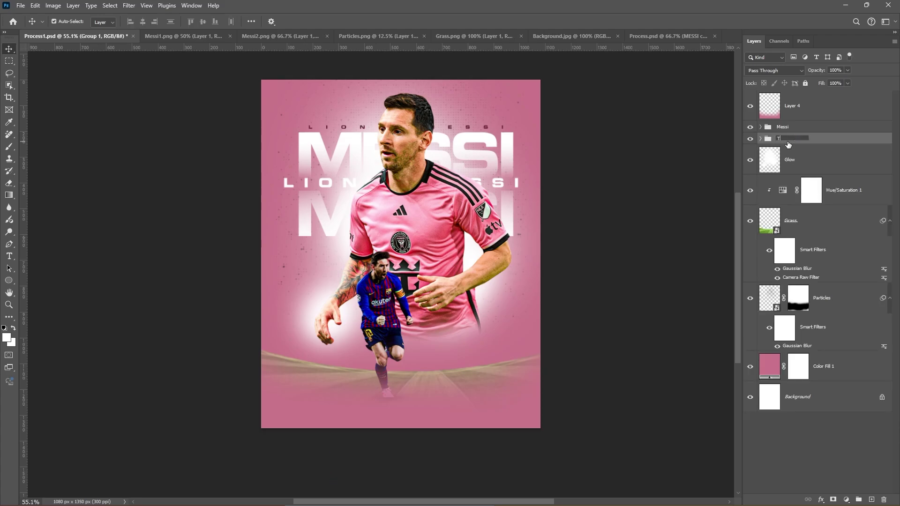
key(Return)
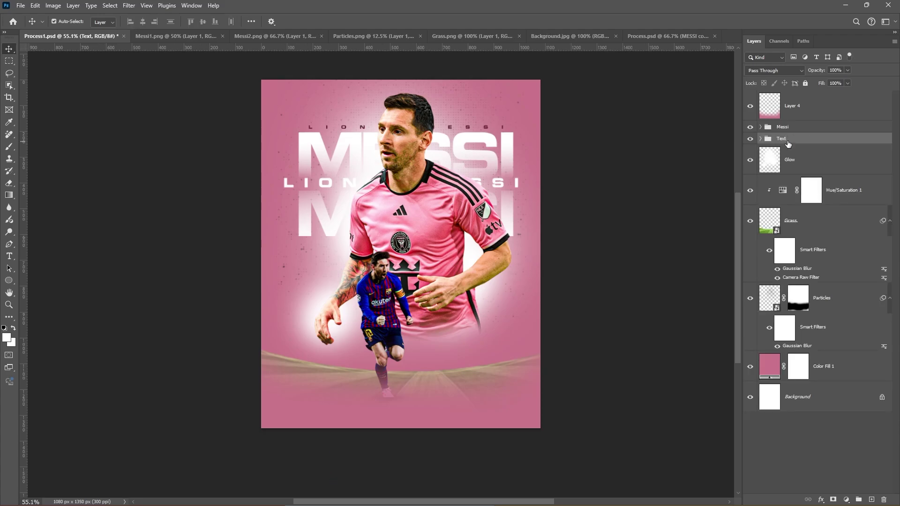
click(751, 140)
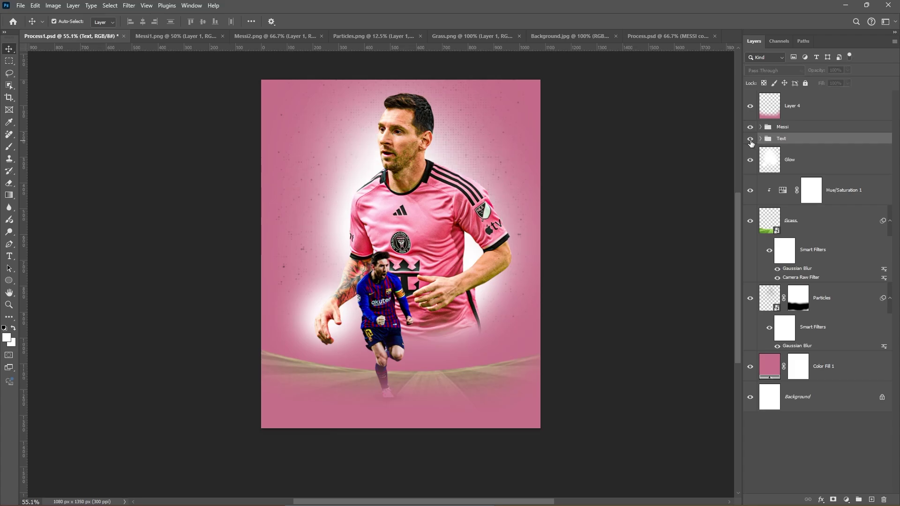
click(750, 139)
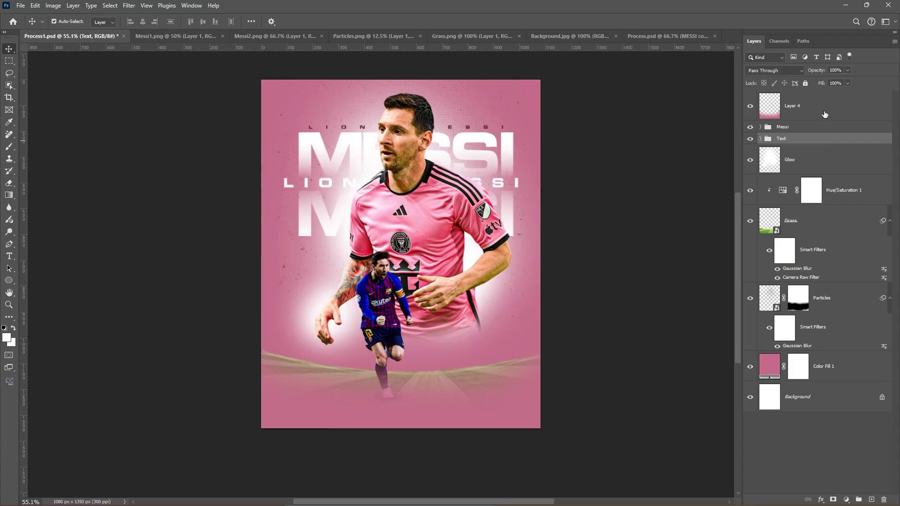
Add a new layer above Layer 4 and paint soft white over the poster's two lower corners with the 600 px brush
click(793, 113)
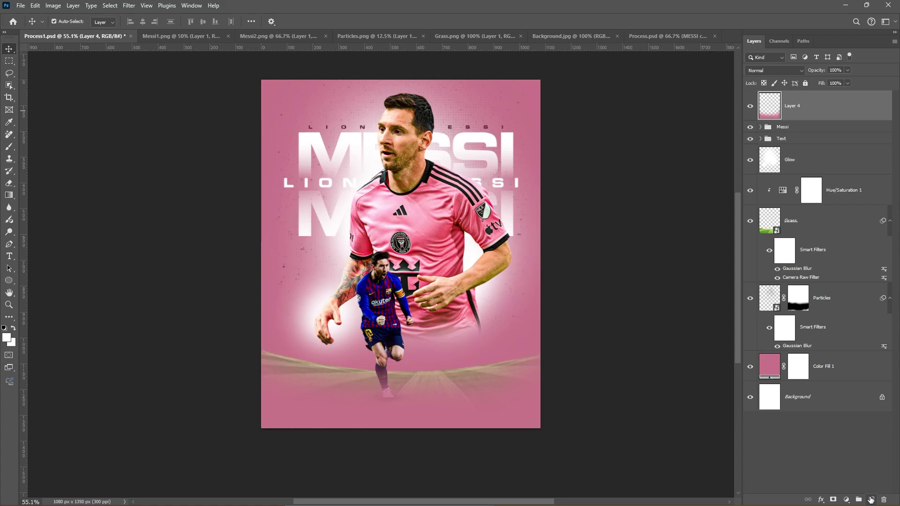
click(871, 500)
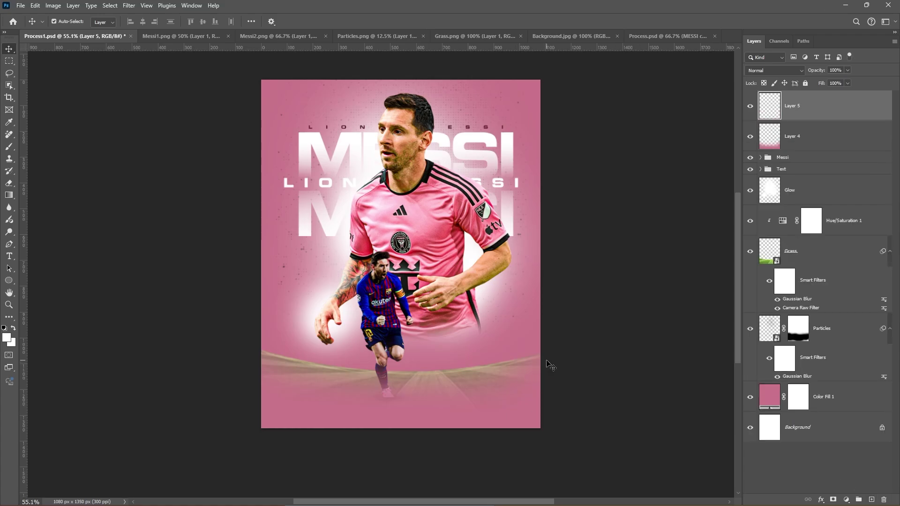
key(b)
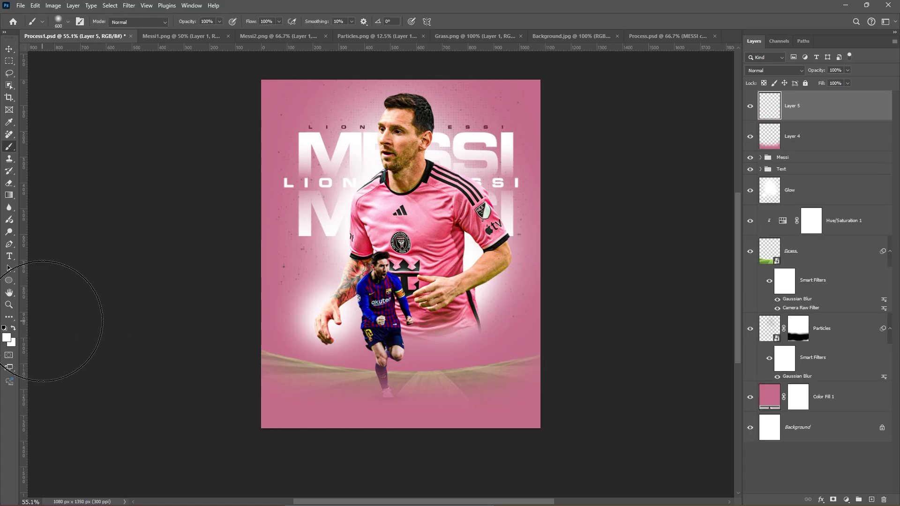
click(4, 327)
click(14, 328)
scroll(605, 407, down, 2)
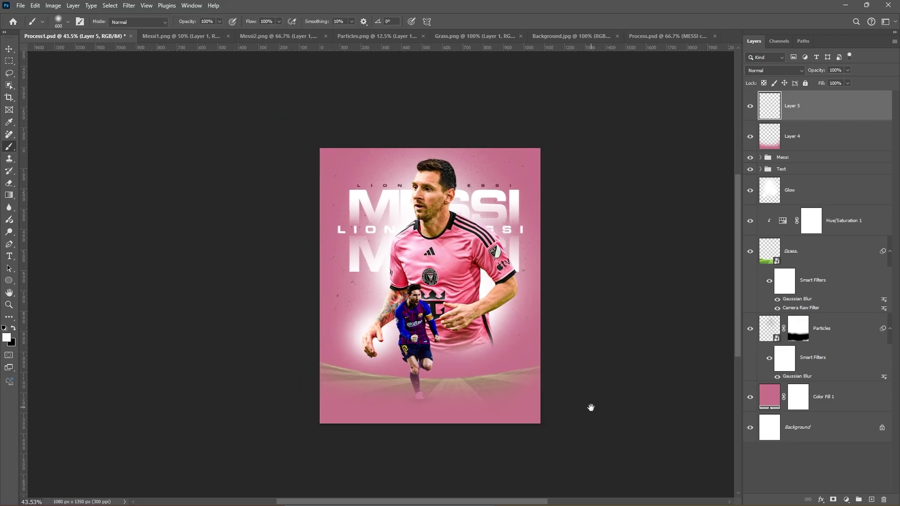
drag(591, 407, 573, 341)
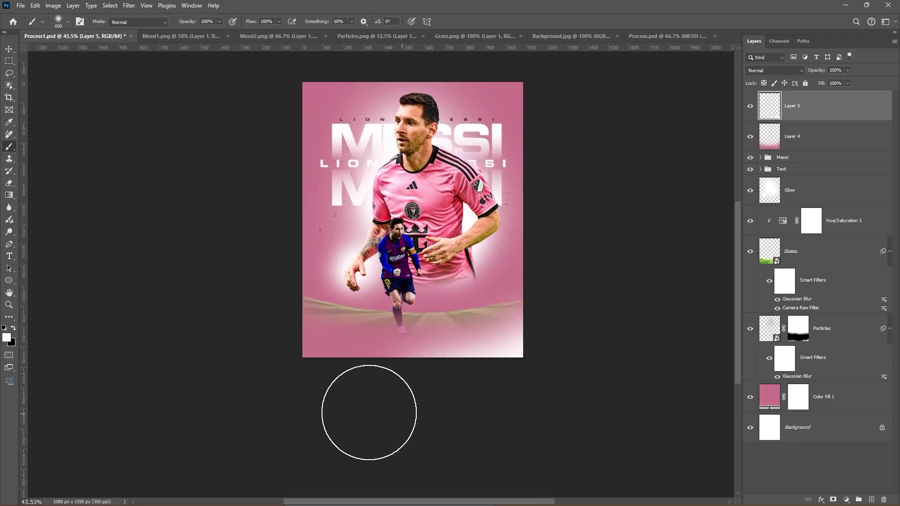
drag(338, 416, 279, 369)
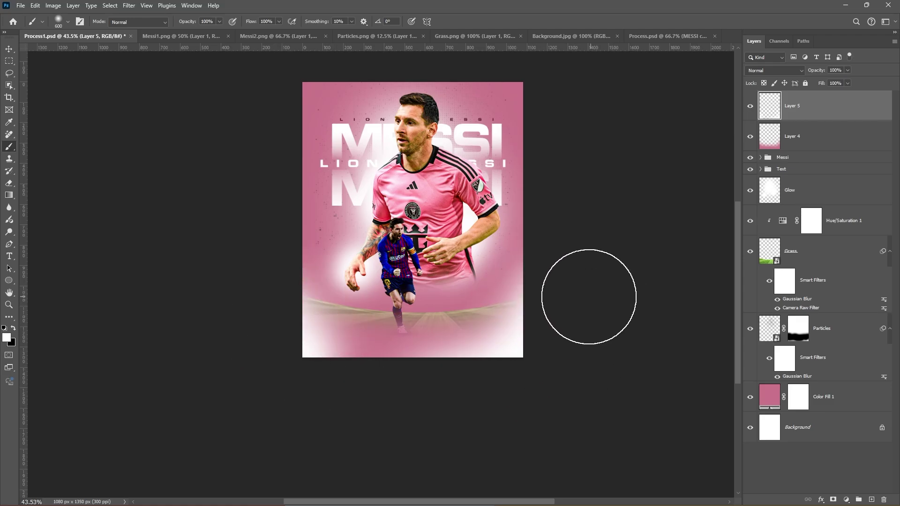
Duplicate the small dark red LIONEL MESSI line near the poster's lower edge and move the copy above all other layers
key(z)
drag(461, 223, 482, 230)
scroll(468, 223, up, 1)
key(v)
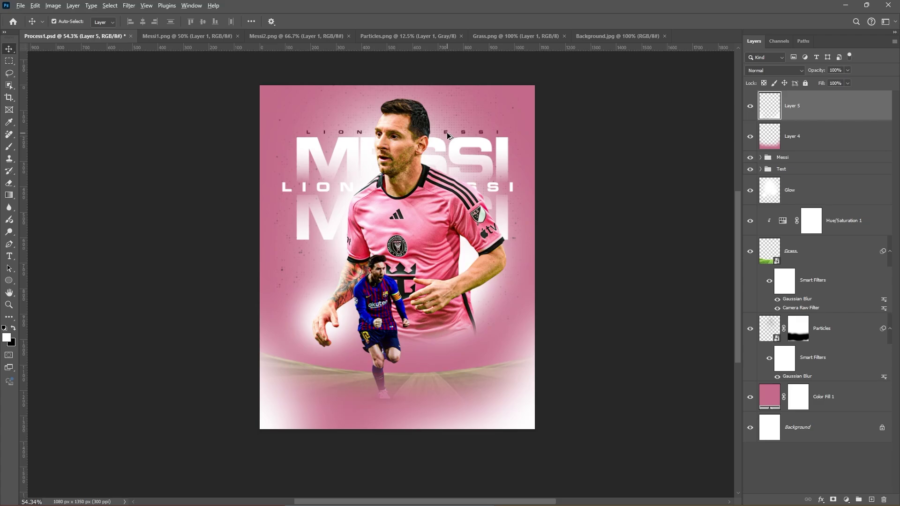
drag(448, 136, 440, 405)
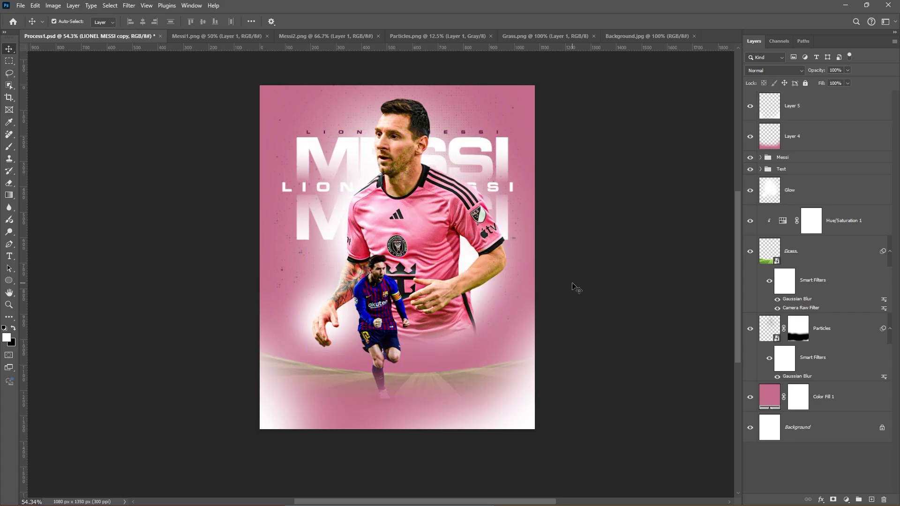
click(762, 169)
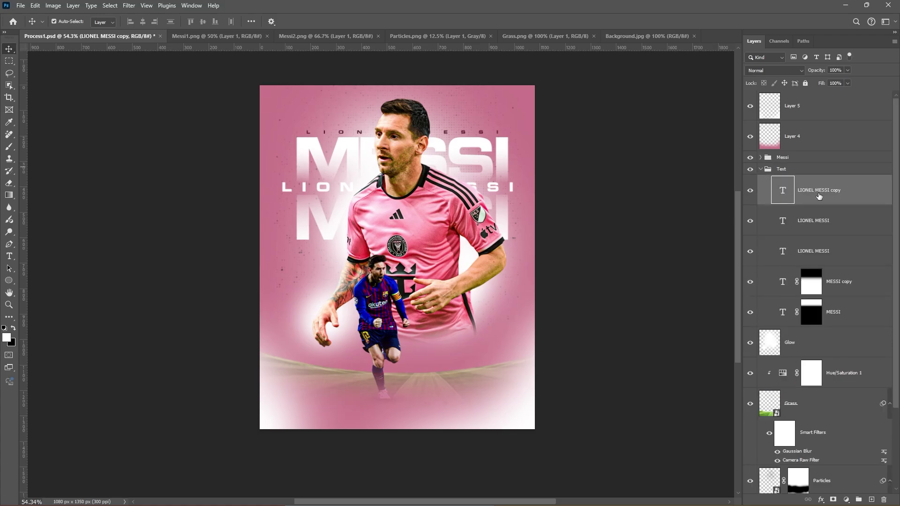
drag(819, 196, 817, 94)
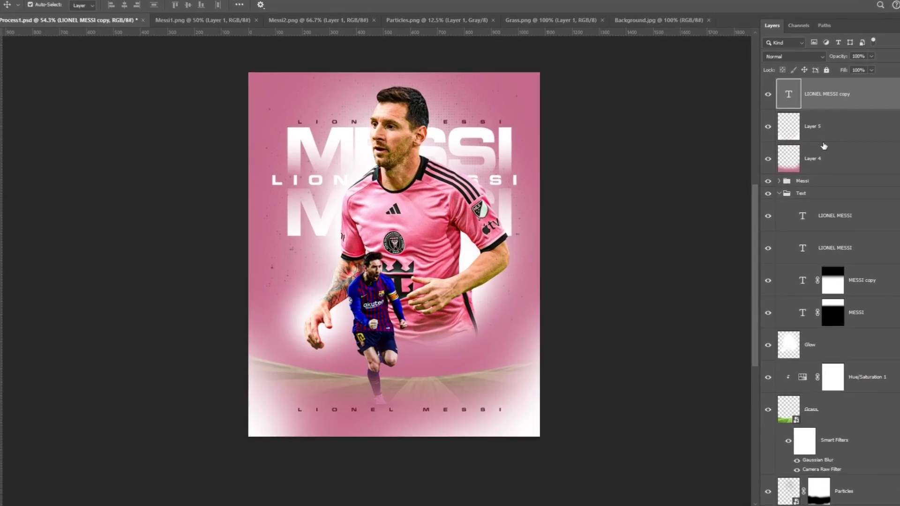
Set the tracking of the copied LIONEL MESSI line near the poster's lower edge to 0
double_click(329, 426)
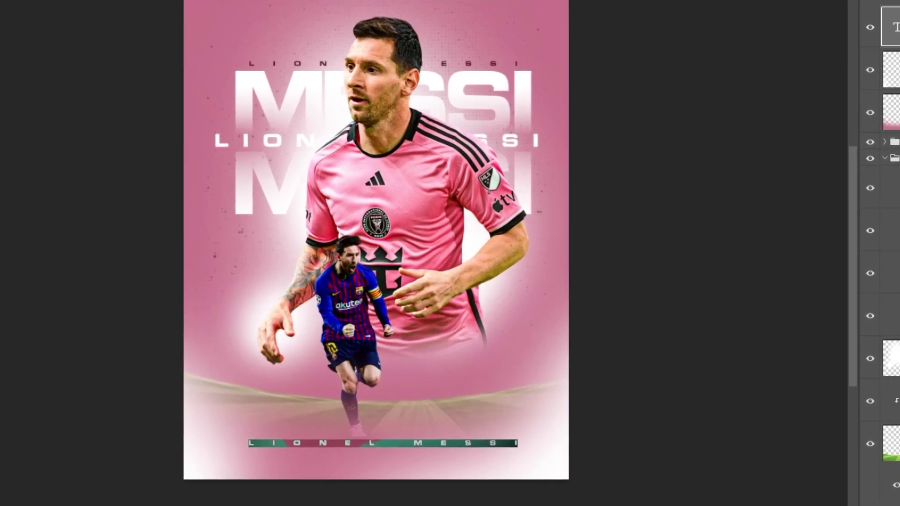
key(ctrl+t)
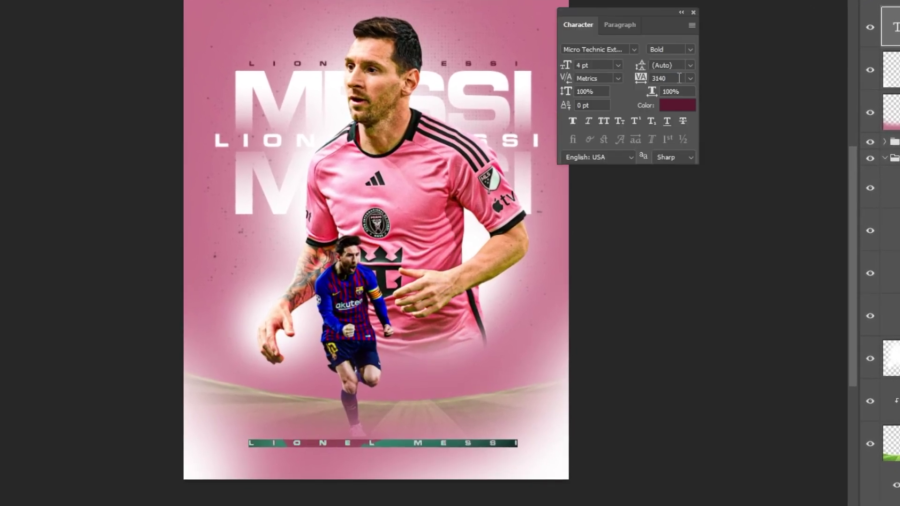
key(Return)
text(0)
key(Tab)
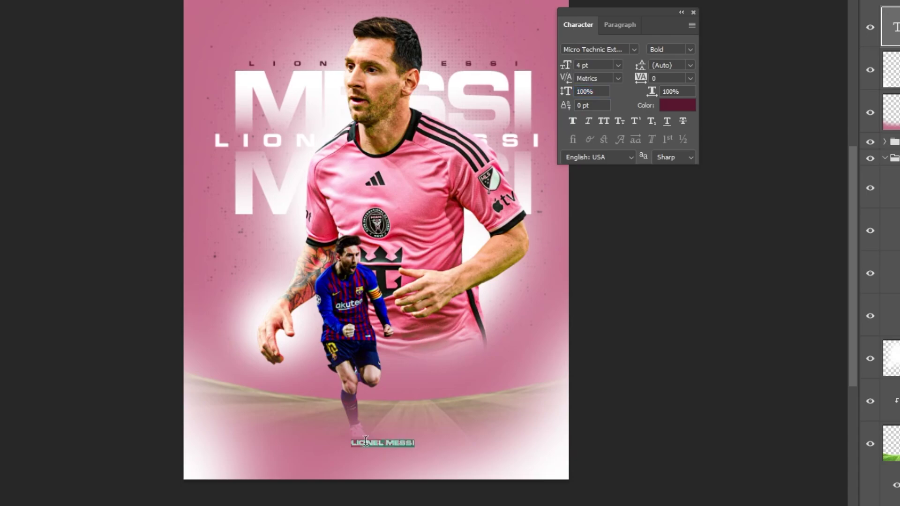
Replace the copied line's text with ARGENTINA BARCELONA PARIS MIAMI, spaced apart, and centre it below the running player
key(BackSpace)
text(ARGENTINA)
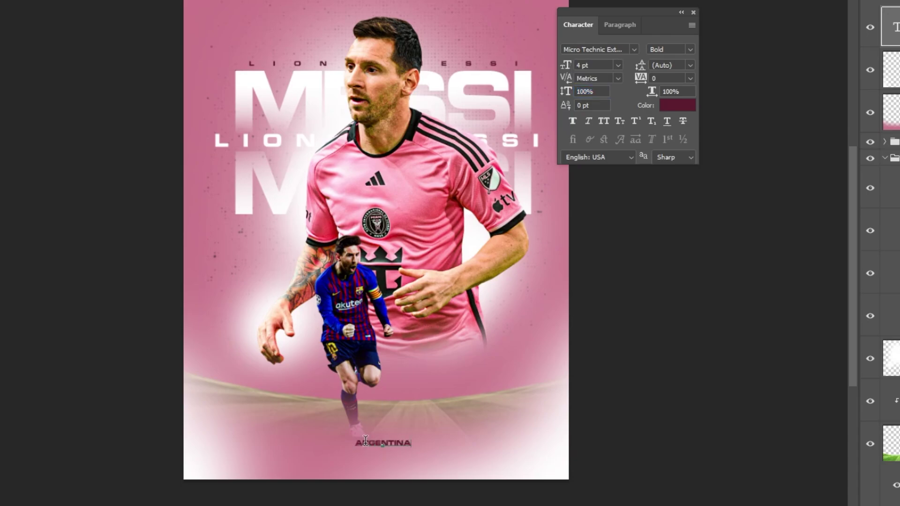
key(ctrl+Return)
text(BARCELONA)
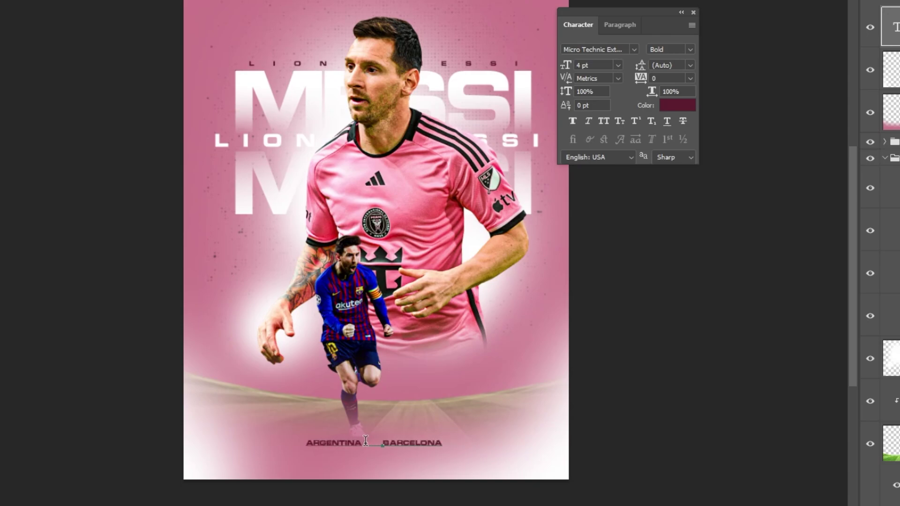
text(   PARIS   MIAMI)
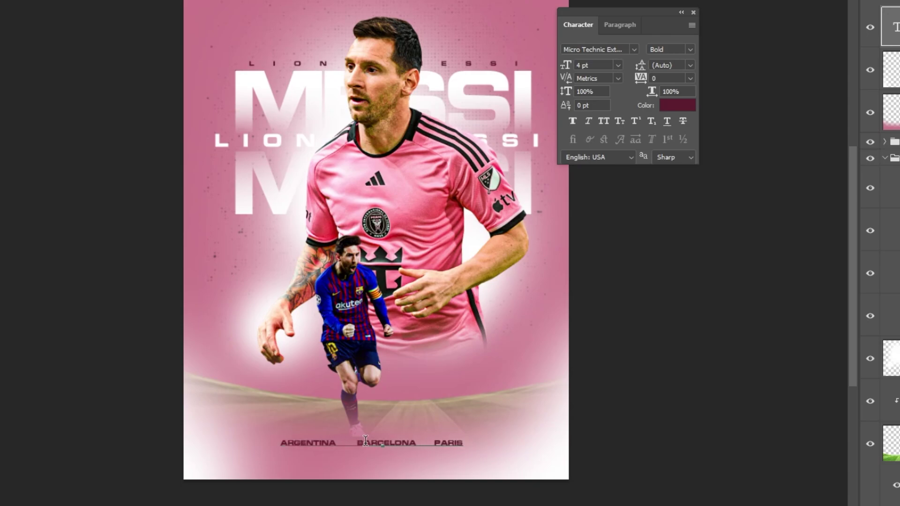
key(ctrl+Return)
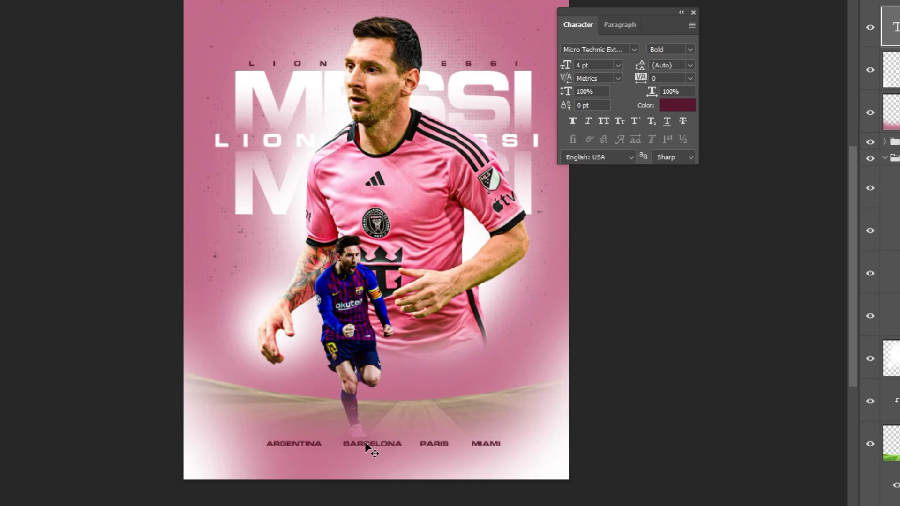
click(693, 12)
drag(387, 445, 390, 429)
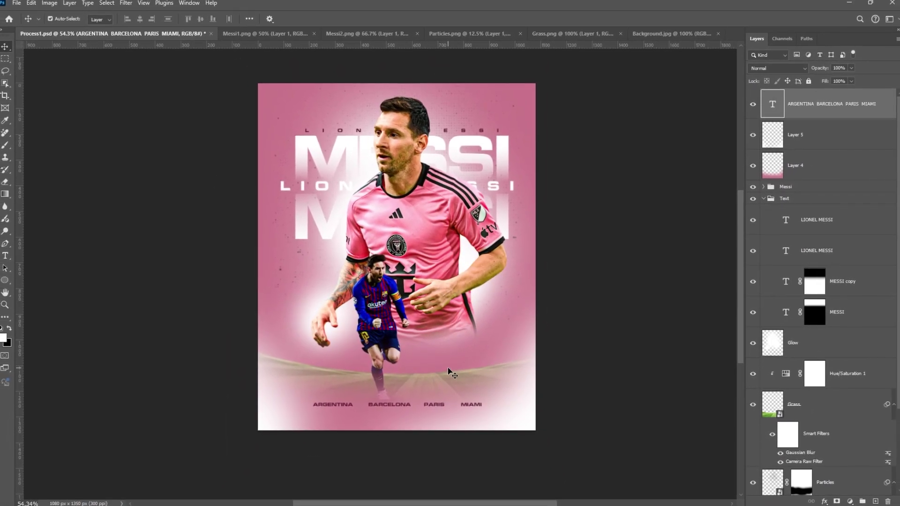
Add a Curves adjustment layer above the cities text and pull the RGB curve down slightly to darken the poster
click(847, 500)
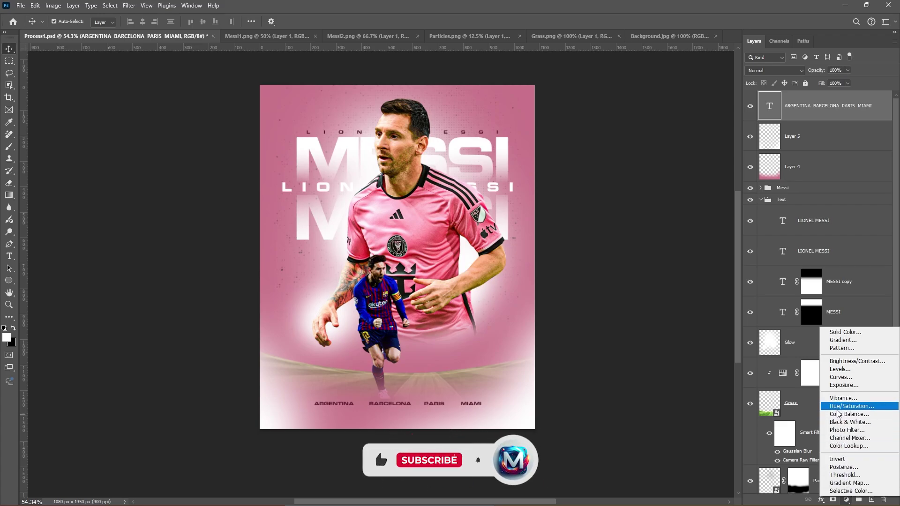
click(841, 377)
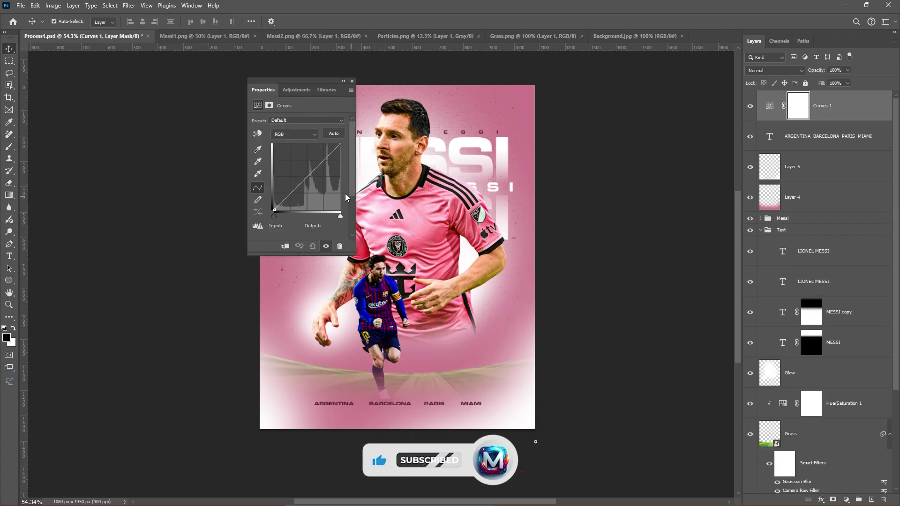
drag(310, 174, 312, 180)
click(352, 82)
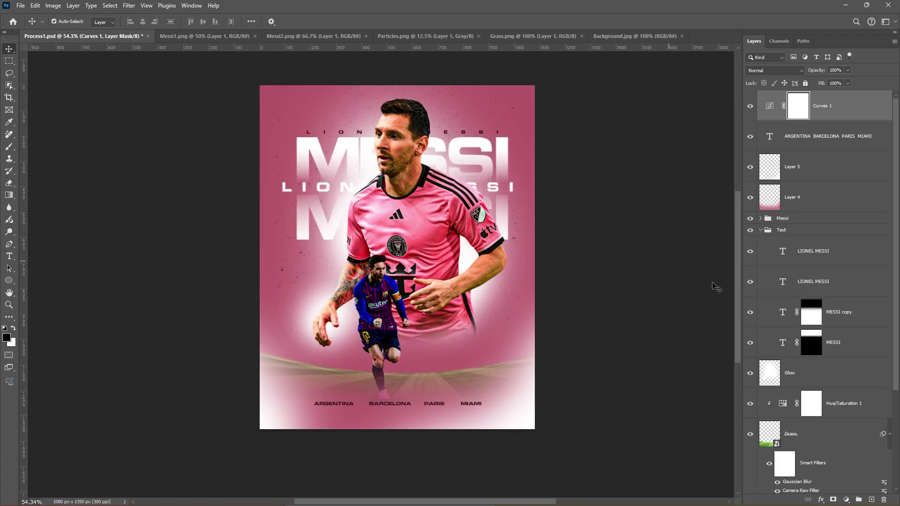
Add a Color Balance adjustment layer above Curves 1 and adjust the cyan-red and magenta-green balance for midtones and shadows
click(847, 500)
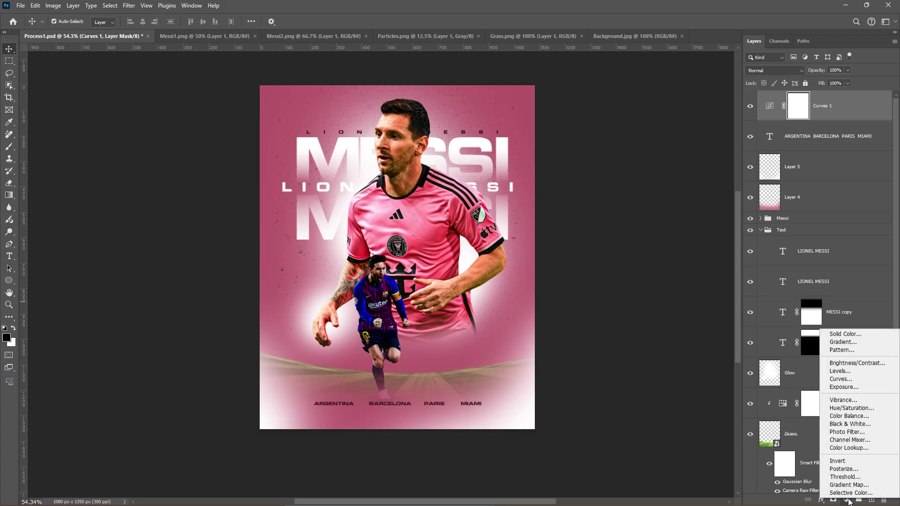
click(849, 417)
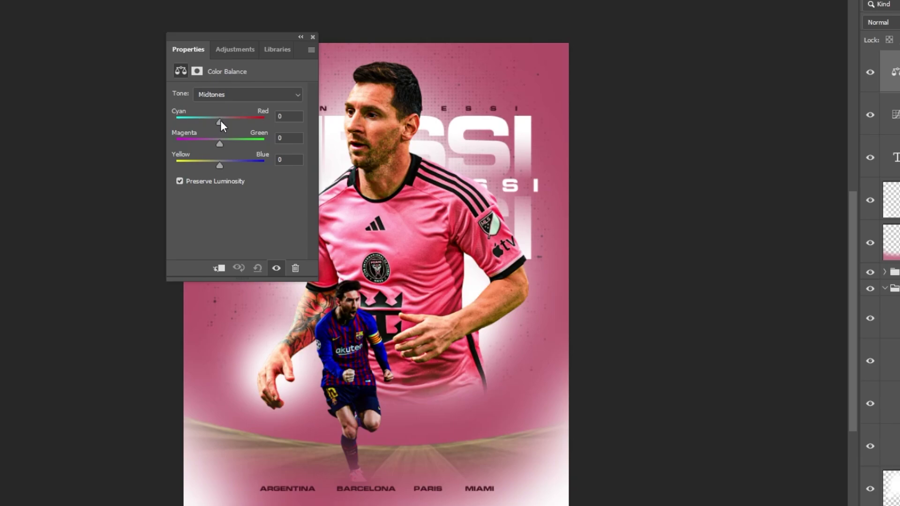
drag(221, 121, 218, 142)
click(230, 94)
click(229, 107)
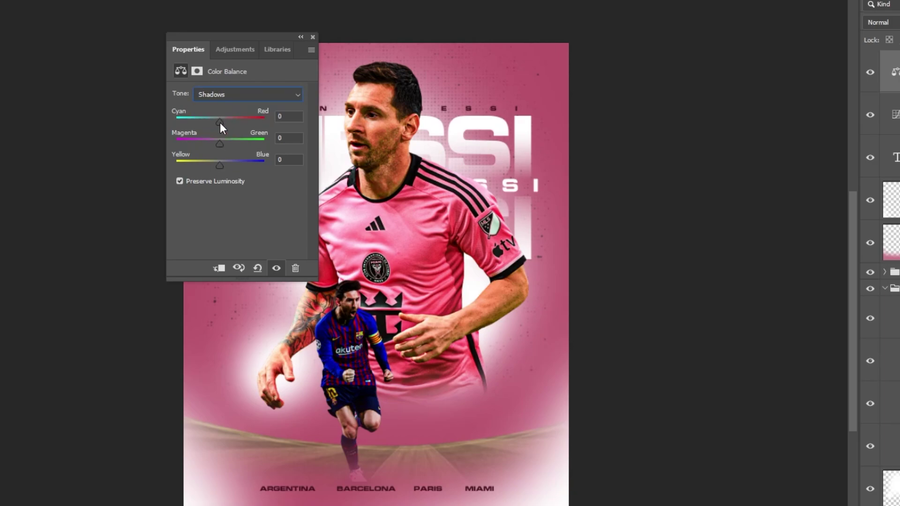
drag(220, 123, 219, 143)
Set the Color Balance highlights to +4 on Cyan-Red and -4 on Magenta-Green
click(234, 95)
click(221, 130)
drag(219, 122, 220, 144)
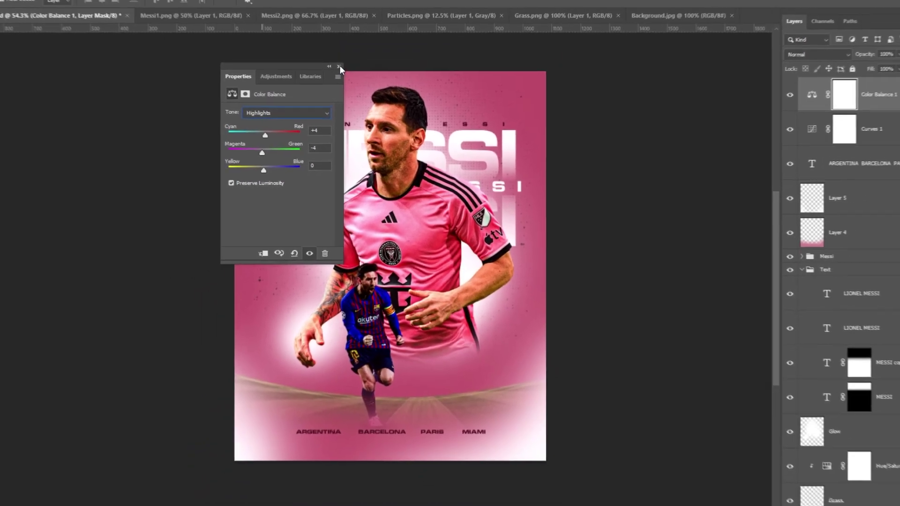
click(339, 66)
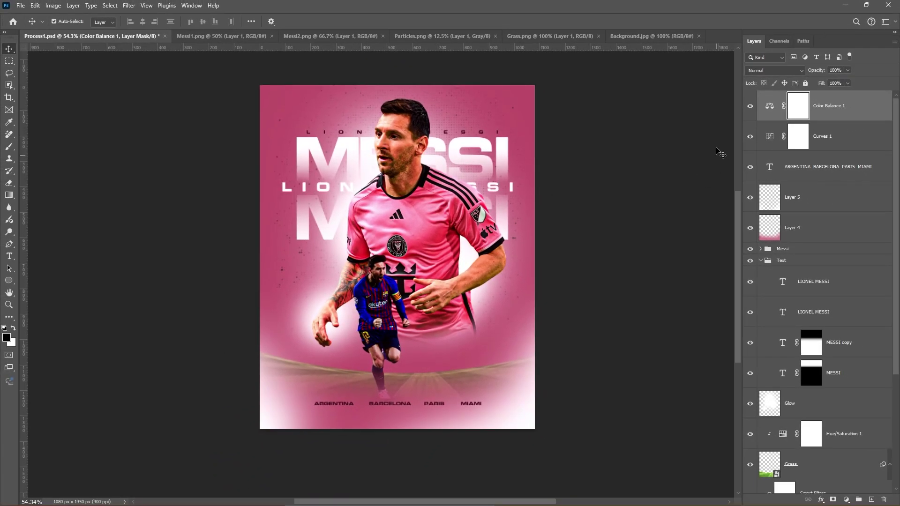
Toggle the visibility of the Color Balance and Curves layers to compare the poster with and without each adjustment
click(751, 108)
click(751, 107)
click(751, 107)
click(751, 108)
click(751, 136)
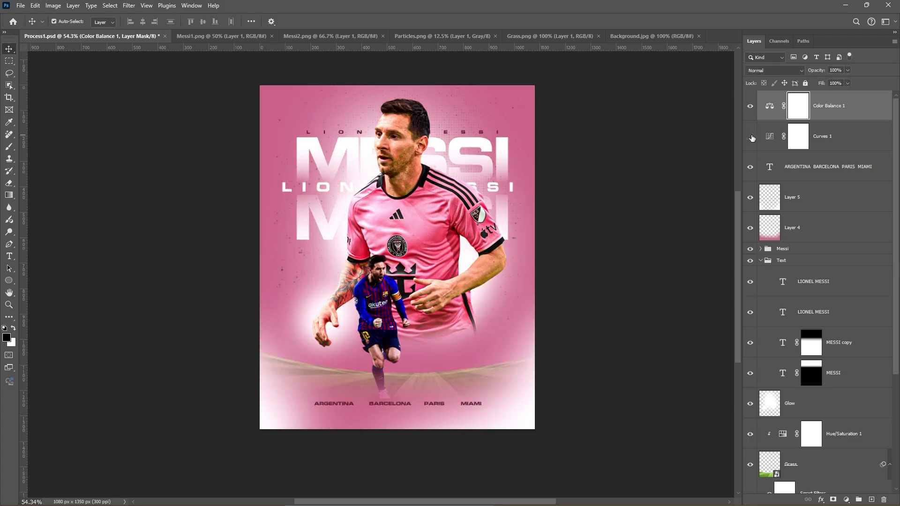
click(751, 136)
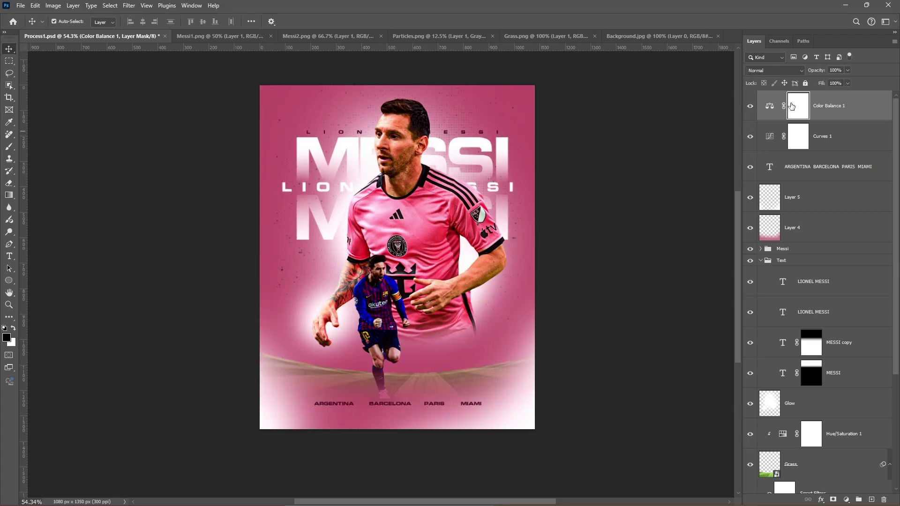
Copy the Background.jpg image into the poster as the topmost layer and convert it to a smart object
click(653, 36)
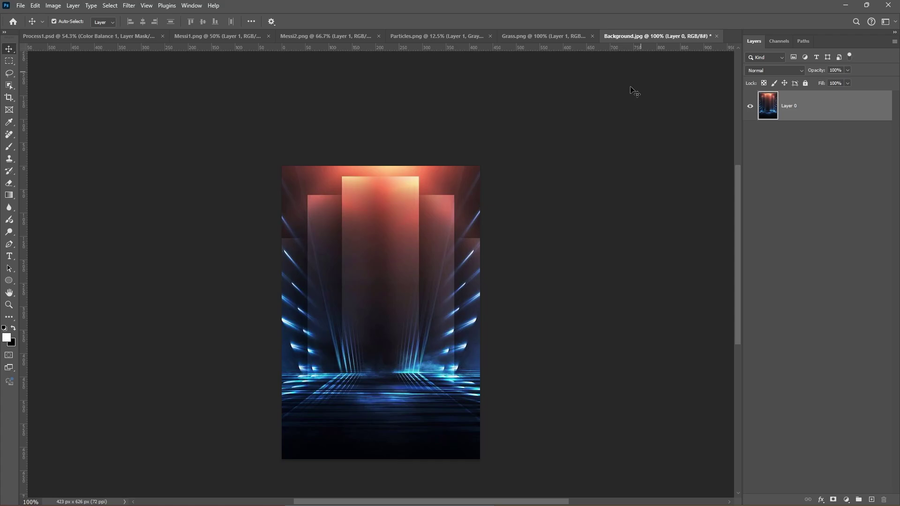
drag(392, 285, 461, 199)
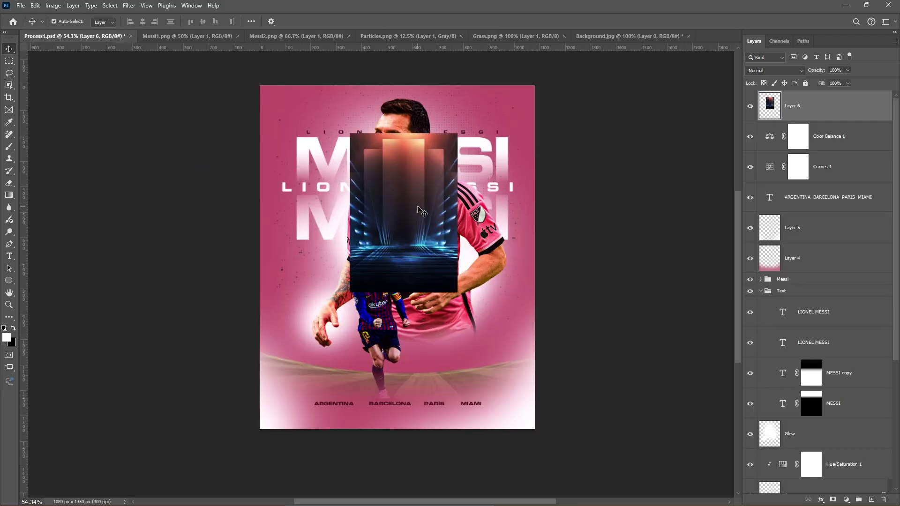
right_click(791, 115)
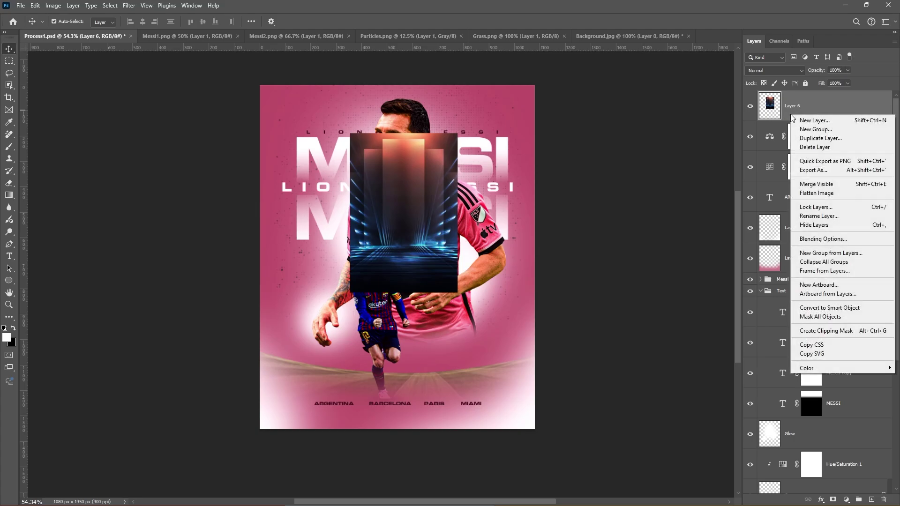
click(807, 311)
Scale the background image to 273.66% and position it so it covers the whole poster
key(ctrl+t)
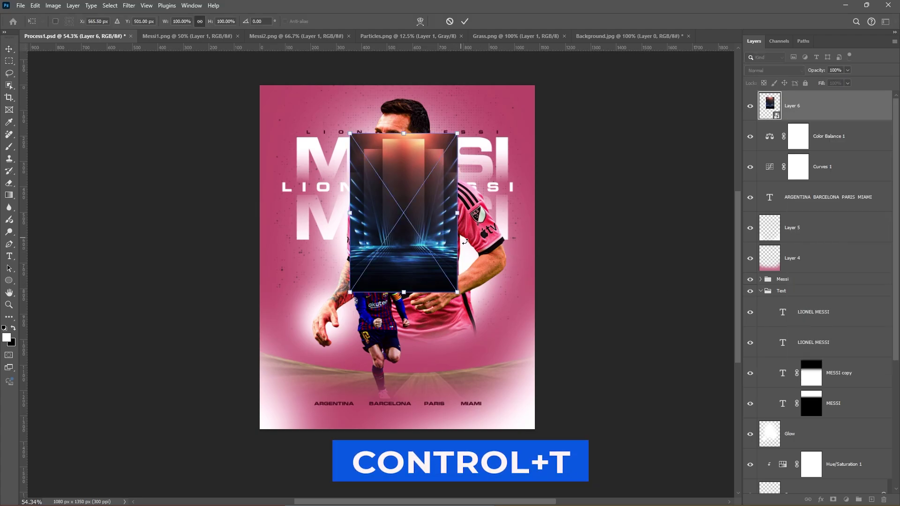
drag(458, 214, 540, 245)
drag(407, 253, 387, 255)
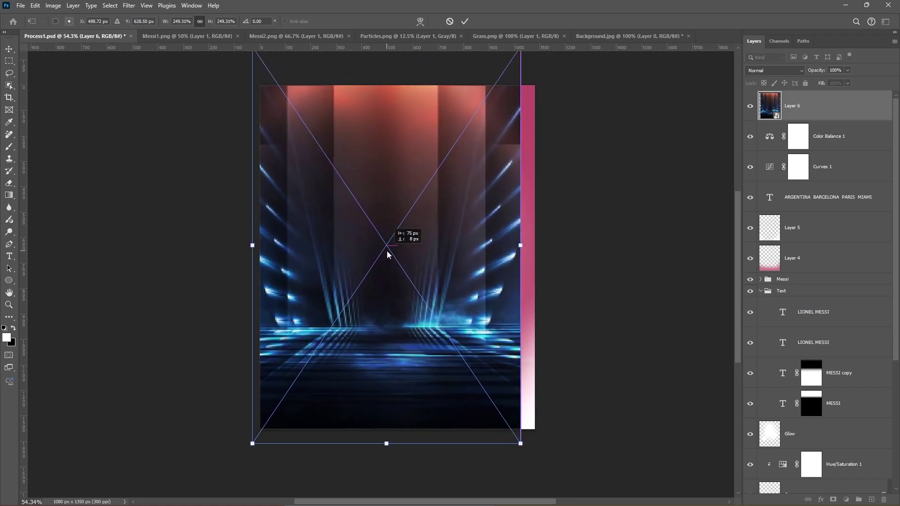
drag(519, 244, 546, 246)
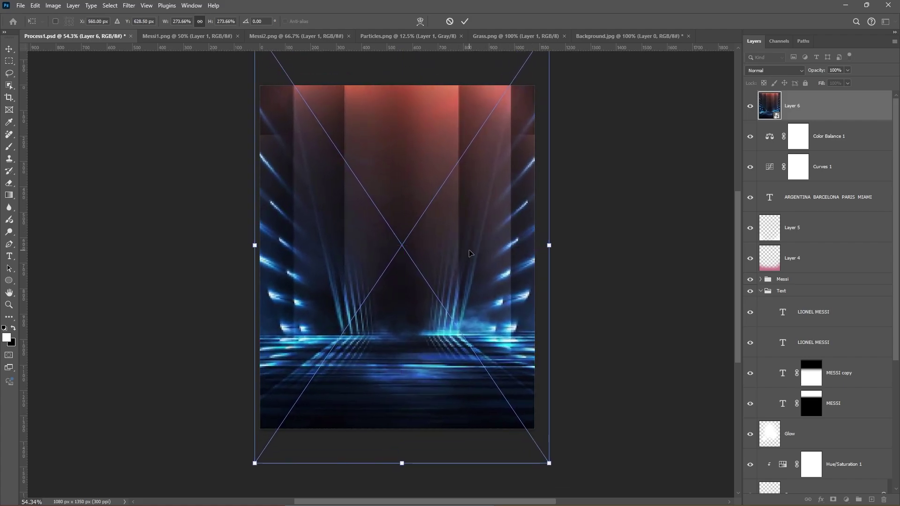
key(Return)
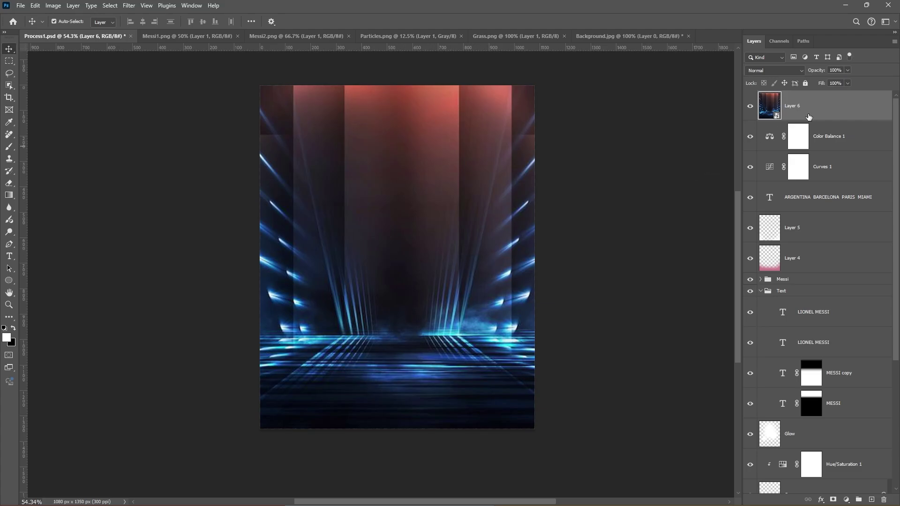
Move the stage-light image layer directly below the pink Color Fill 1 layer and set the fill layer's blend mode to Screen
drag(810, 117, 815, 467)
click(767, 417)
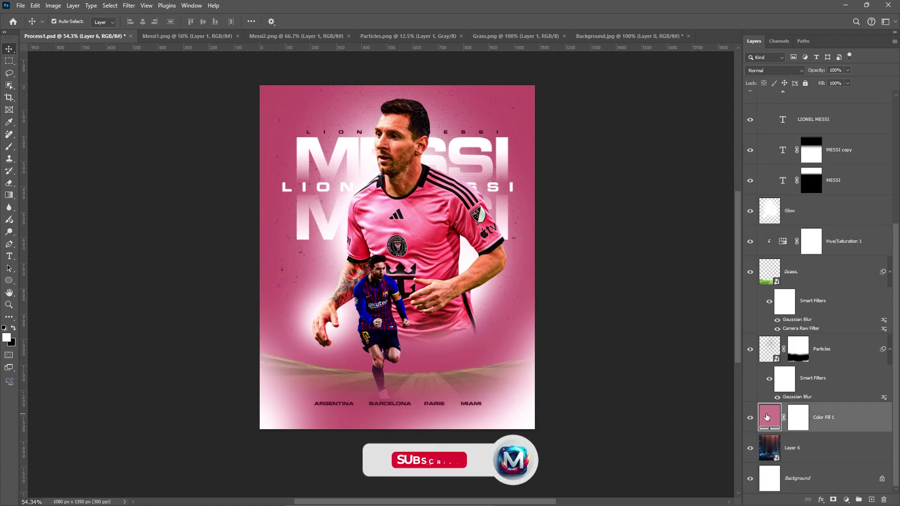
click(777, 71)
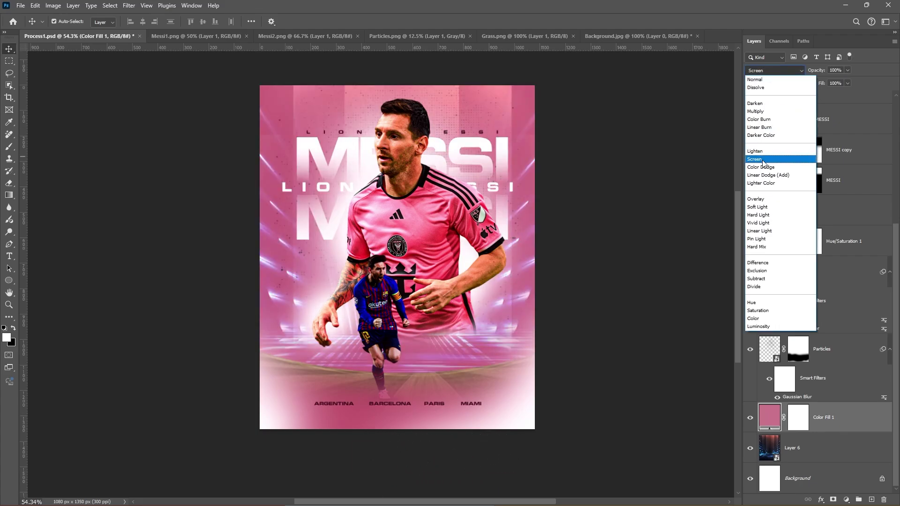
click(764, 160)
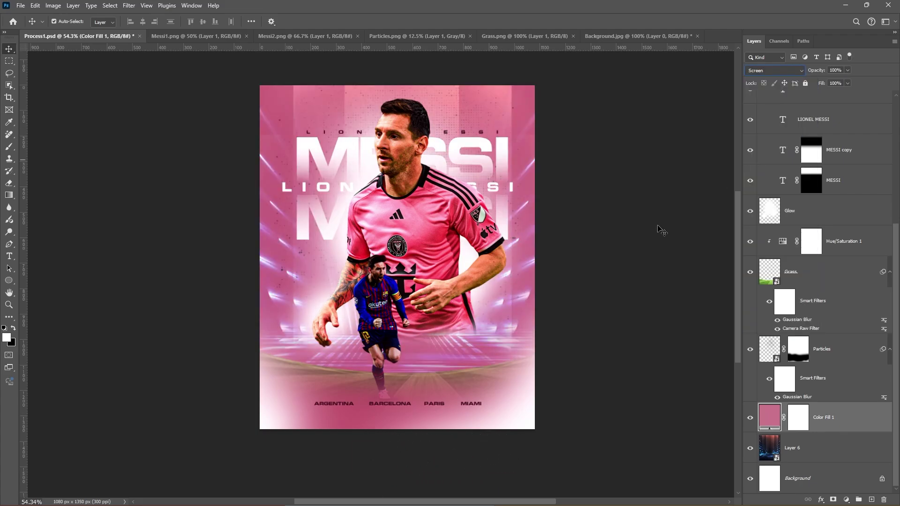
Apply a Gaussian Blur with a 12.5-pixel radius to the stage-light image layer
click(763, 454)
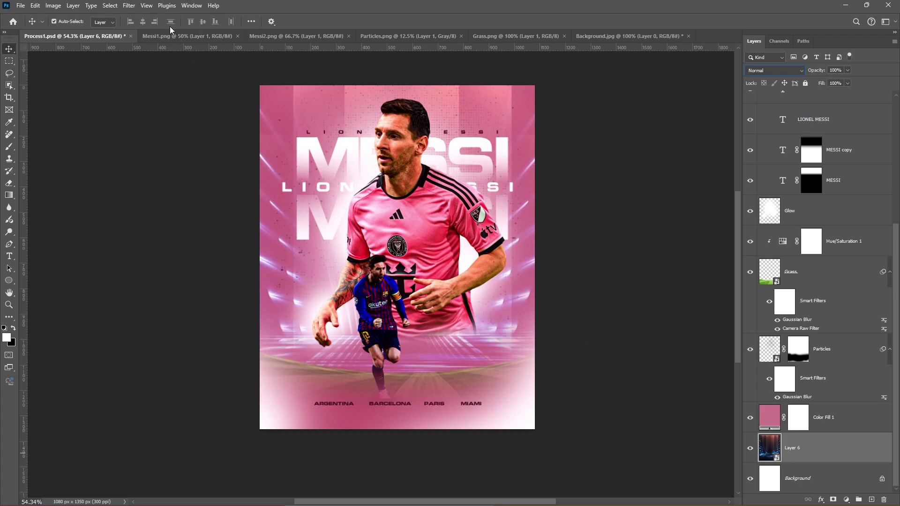
click(129, 5)
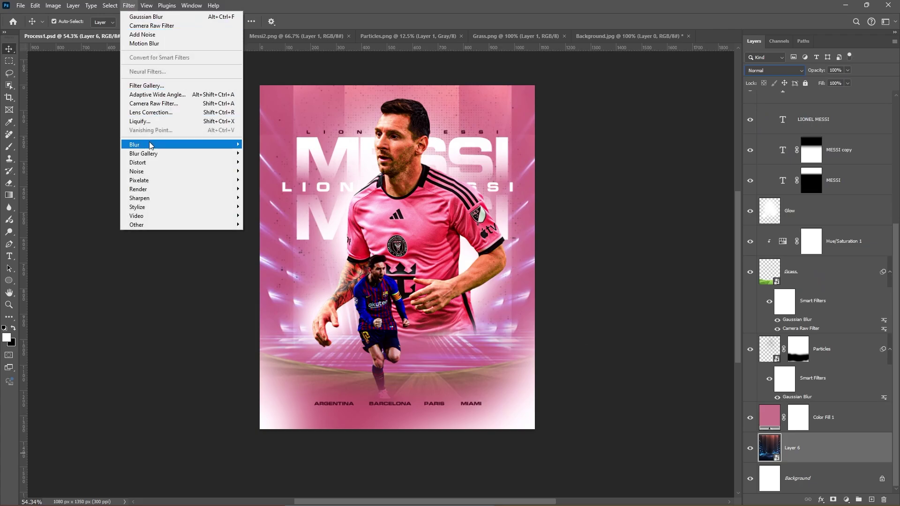
mouse_move(151, 145)
click(269, 180)
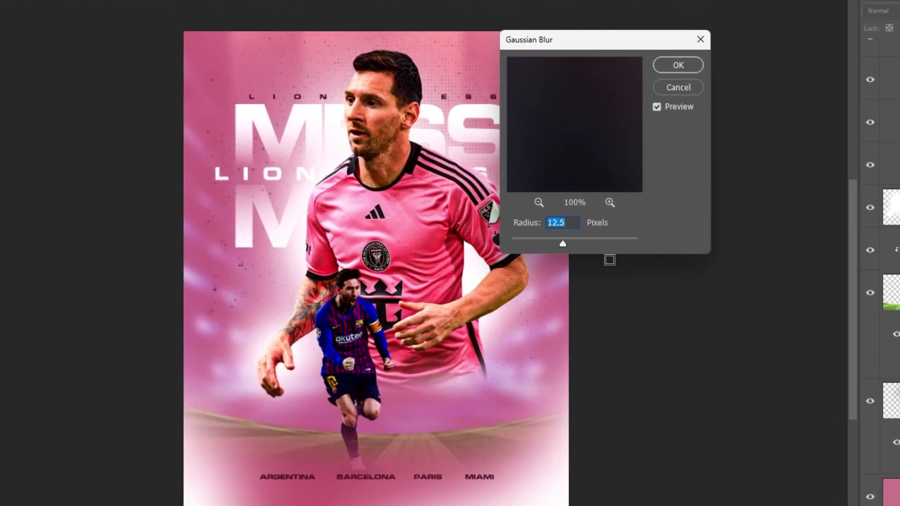
drag(565, 244, 567, 244)
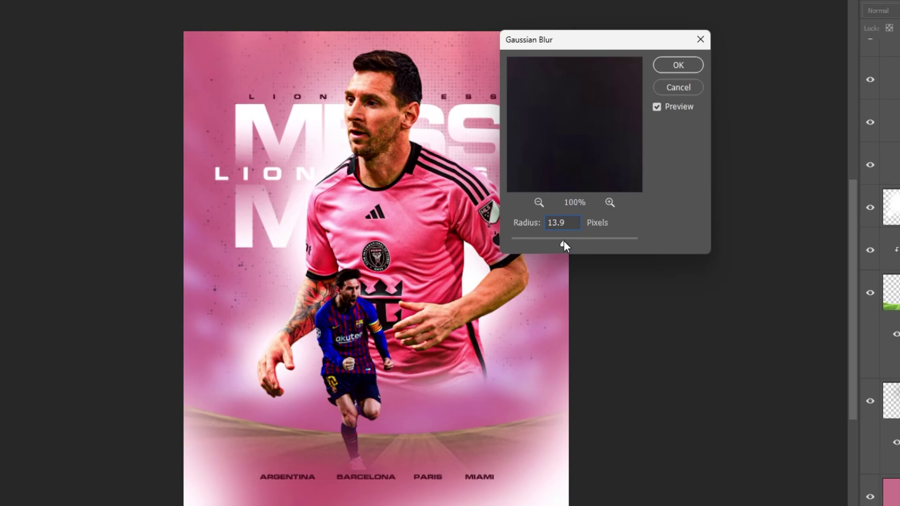
drag(564, 241, 564, 240)
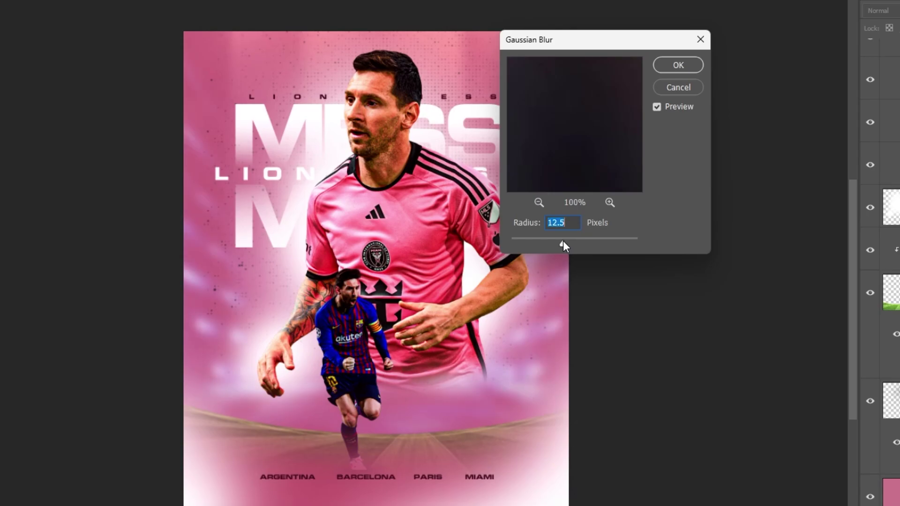
click(678, 66)
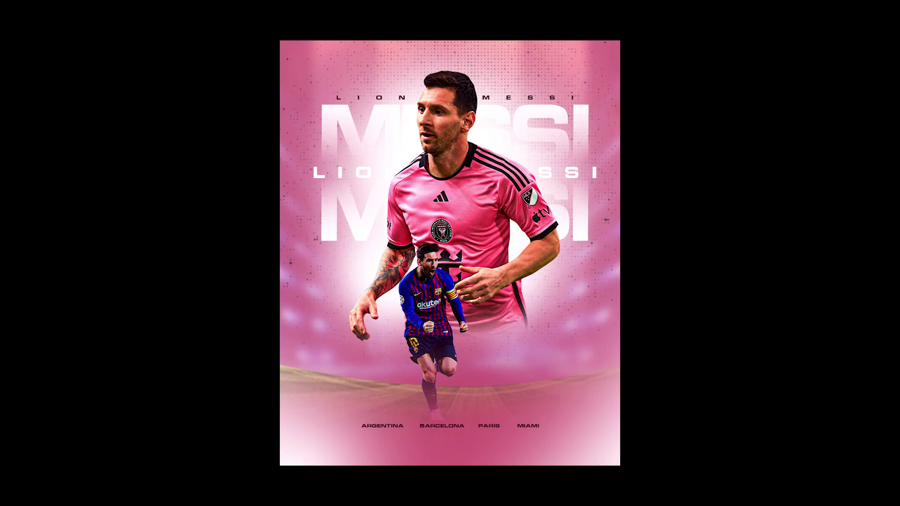